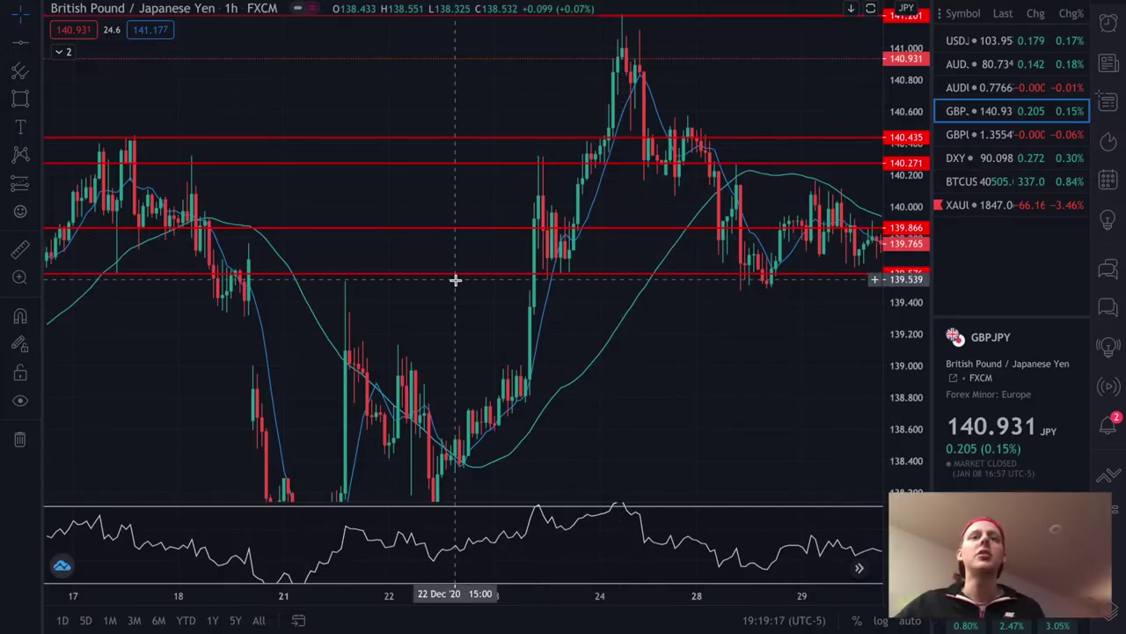
Add a red horizontal level at 139.576 below the existing levels
{"action": "scroll", "coordinate": [382, 276], "scroll_direction": "left", "scroll_amount": 5}
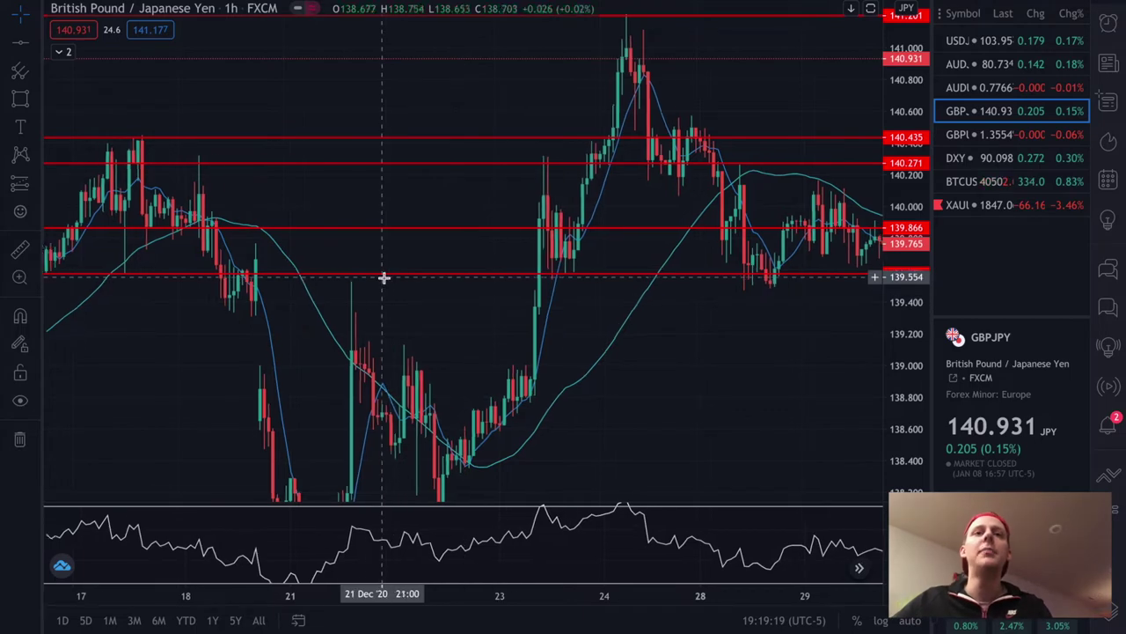
{"action": "left_click", "coordinate": [384, 278]}
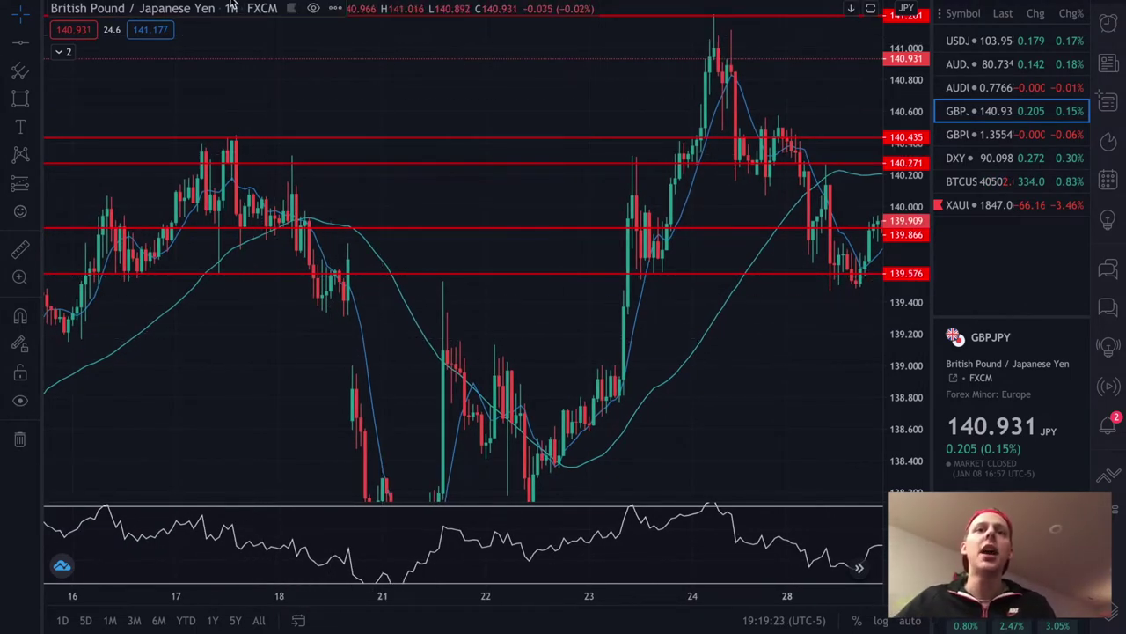
{"action": "key", "text": "slash"}
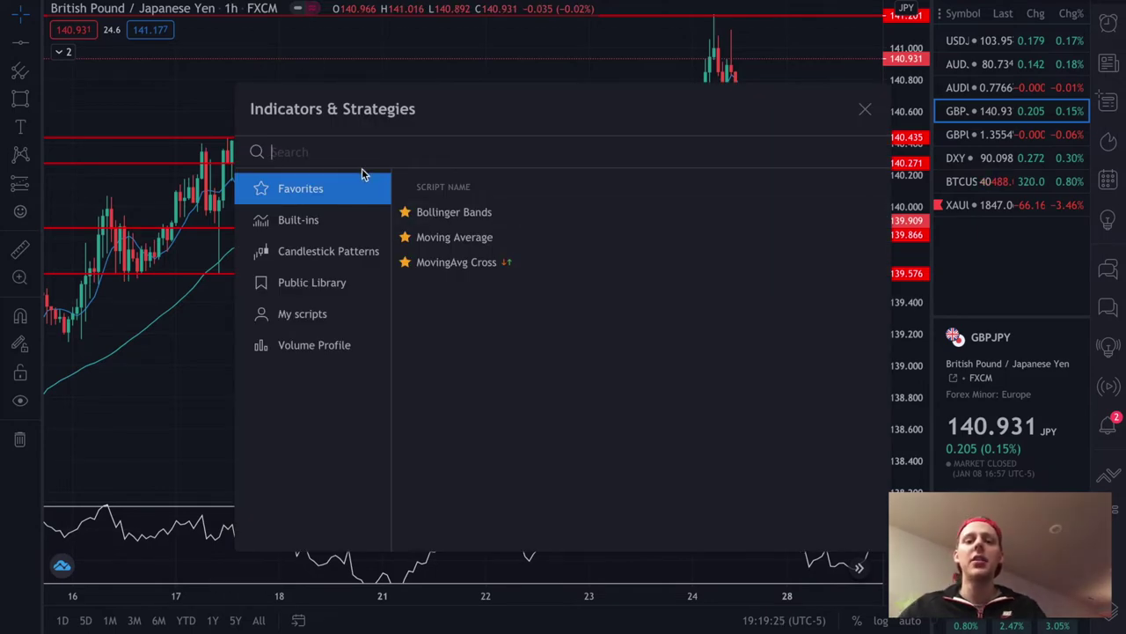
Search 'rsi' and add the Relative Strength Index pane under the GBP/JPY price chart
{"action": "type", "text": "rsi"}
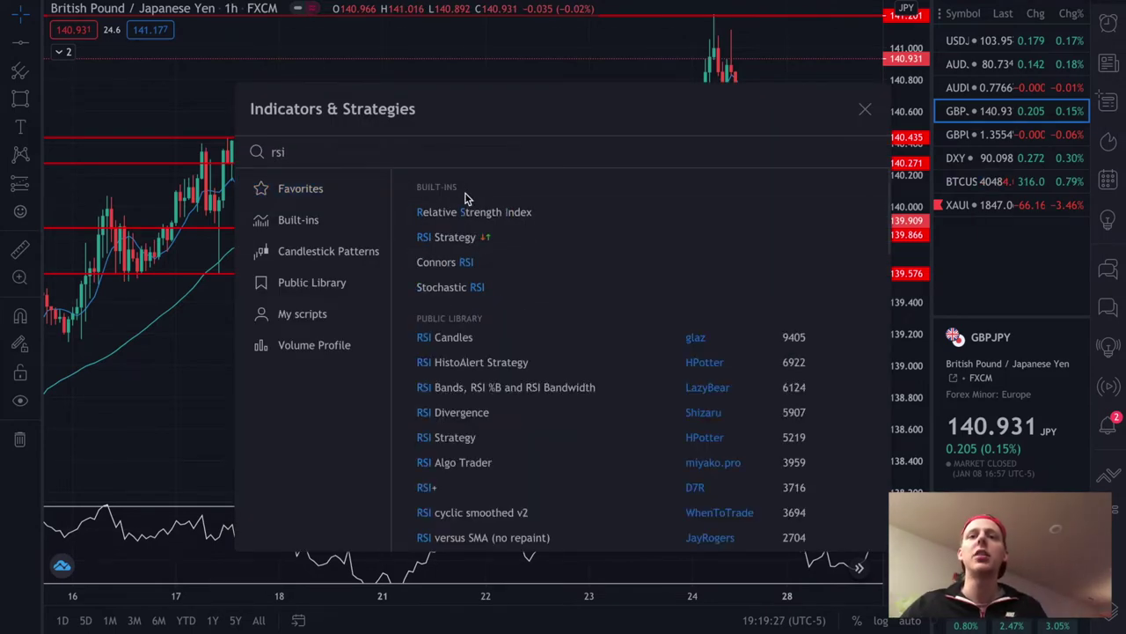
{"action": "left_click", "coordinate": [866, 112]}
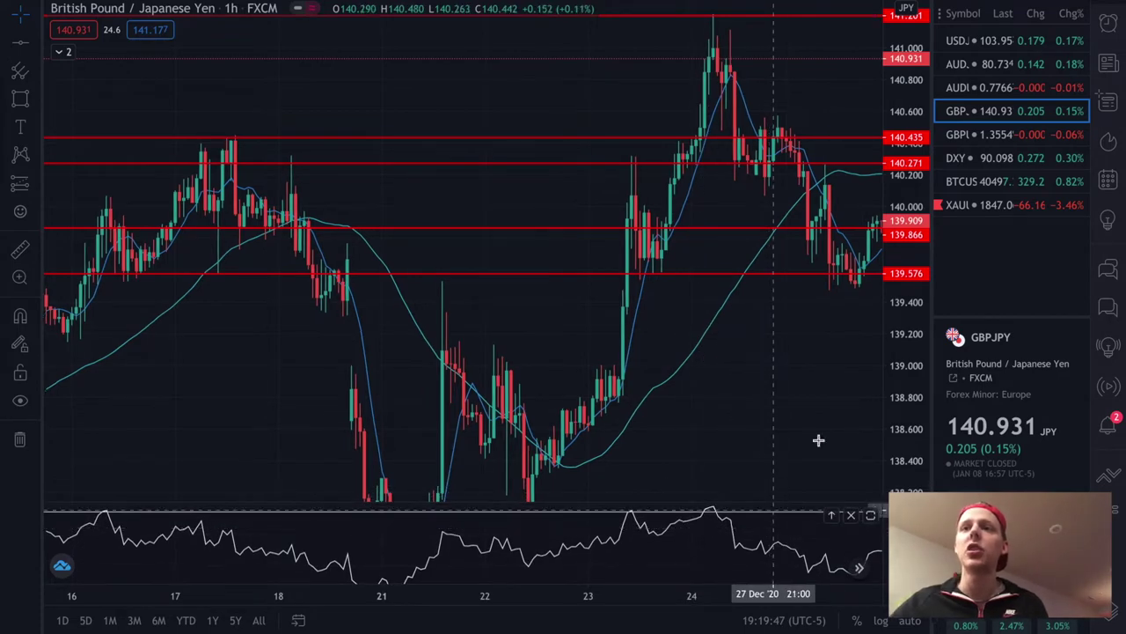
Draw a red trend line from the 23 Dec high up to the 24 Dec price peak
{"action": "scroll", "coordinate": [686, 533], "scroll_direction": "right", "scroll_amount": 2}
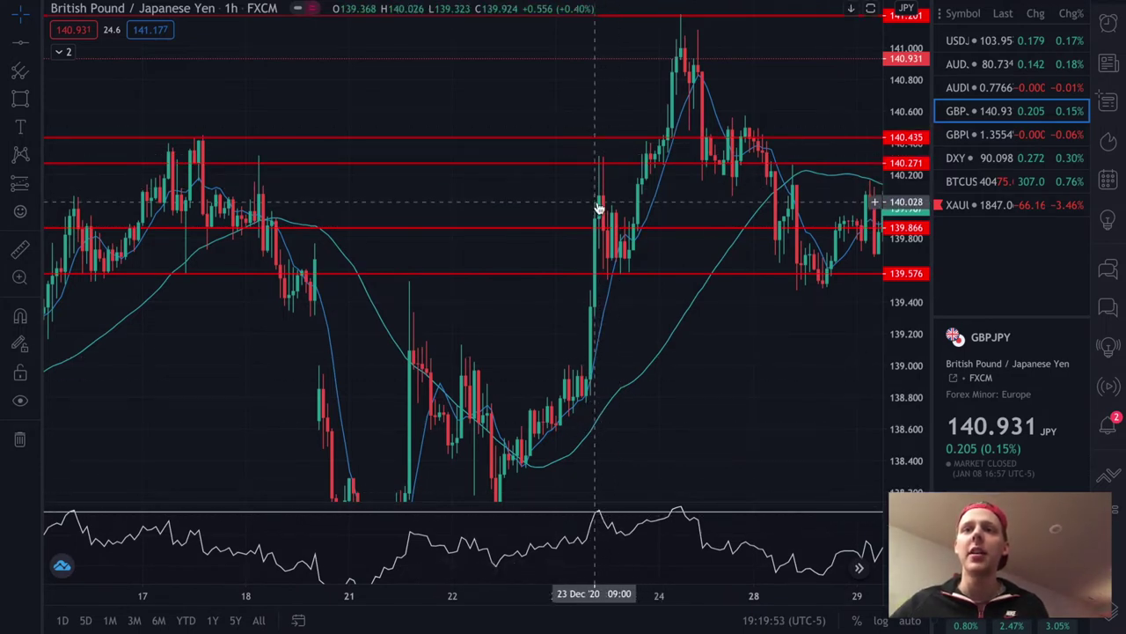
{"action": "left_click", "coordinate": [35, 53]}
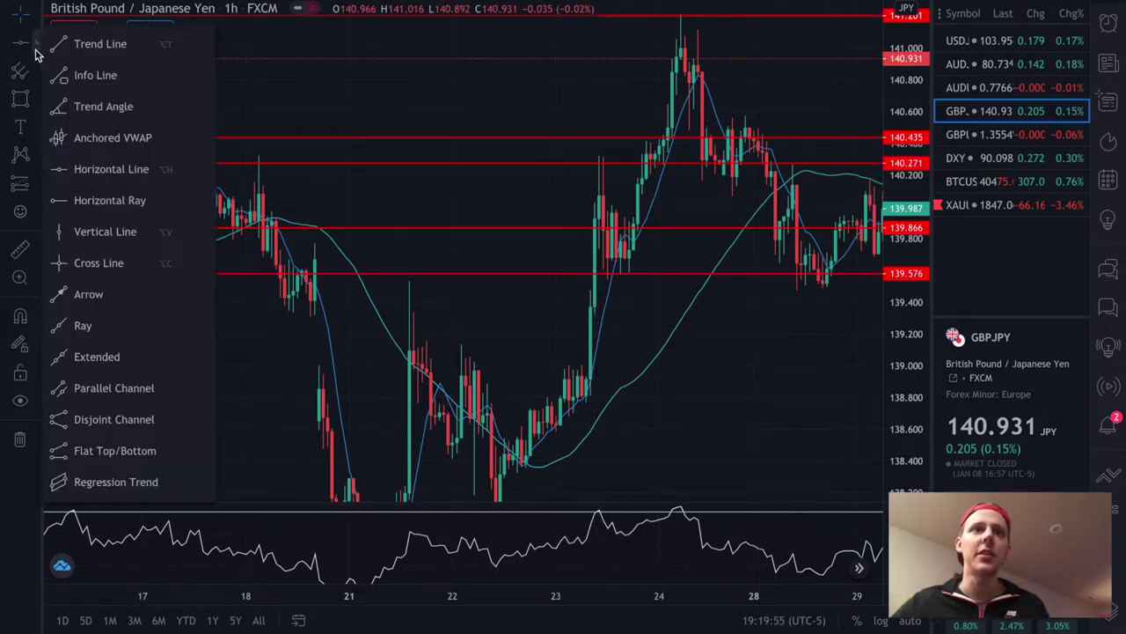
{"action": "left_click", "coordinate": [119, 49]}
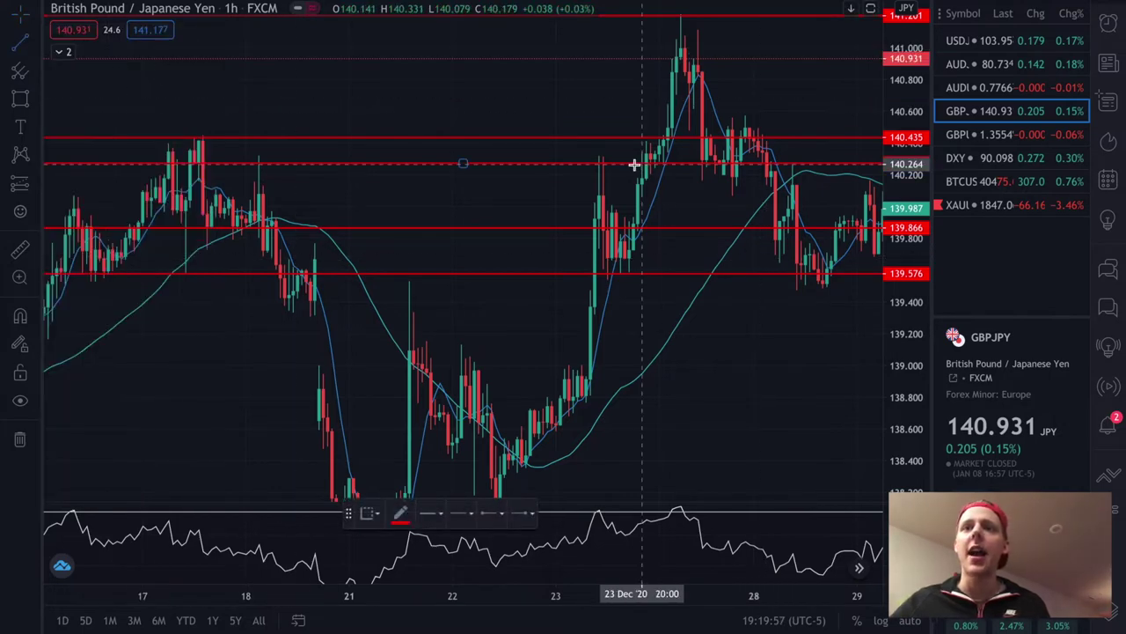
{"action": "left_click", "coordinate": [599, 189]}
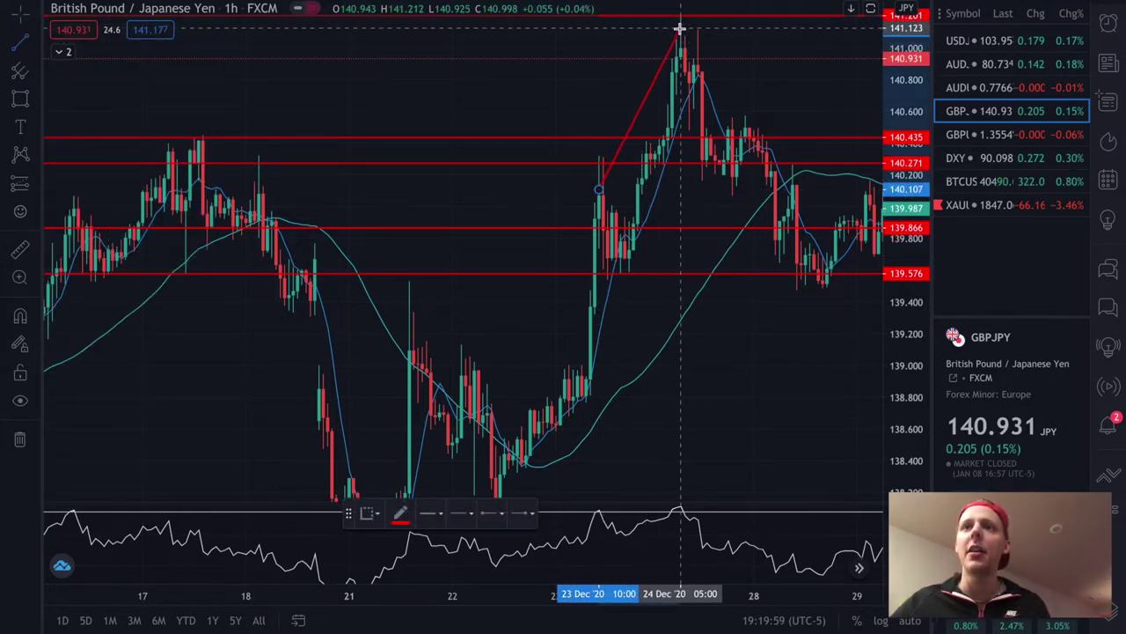
{"action": "left_click", "coordinate": [679, 27]}
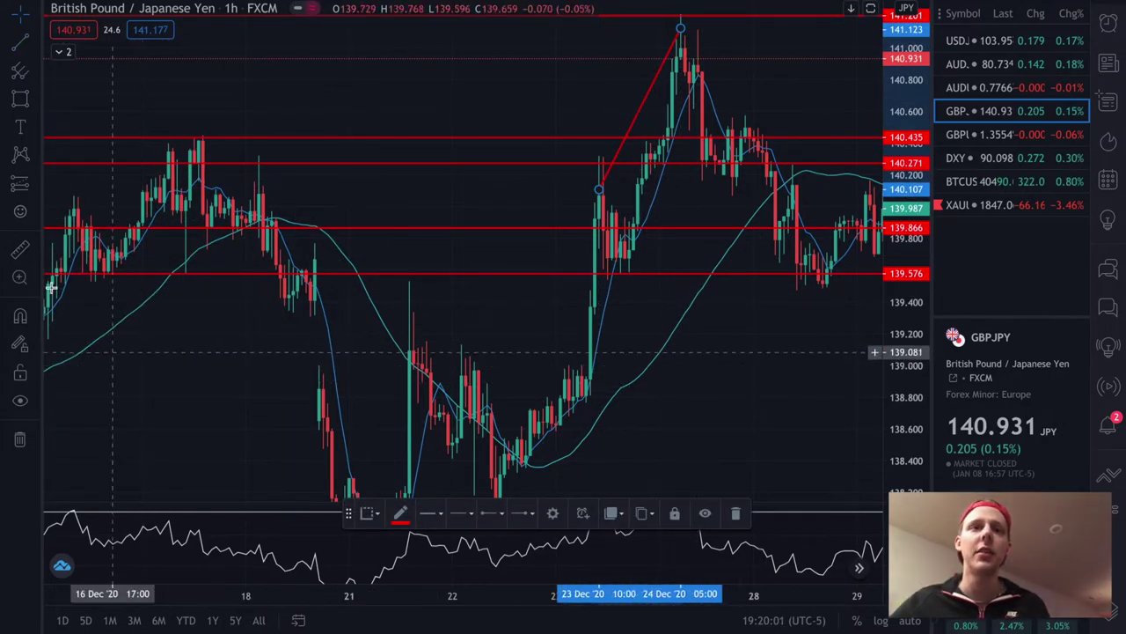
{"action": "left_click", "coordinate": [390, 402]}
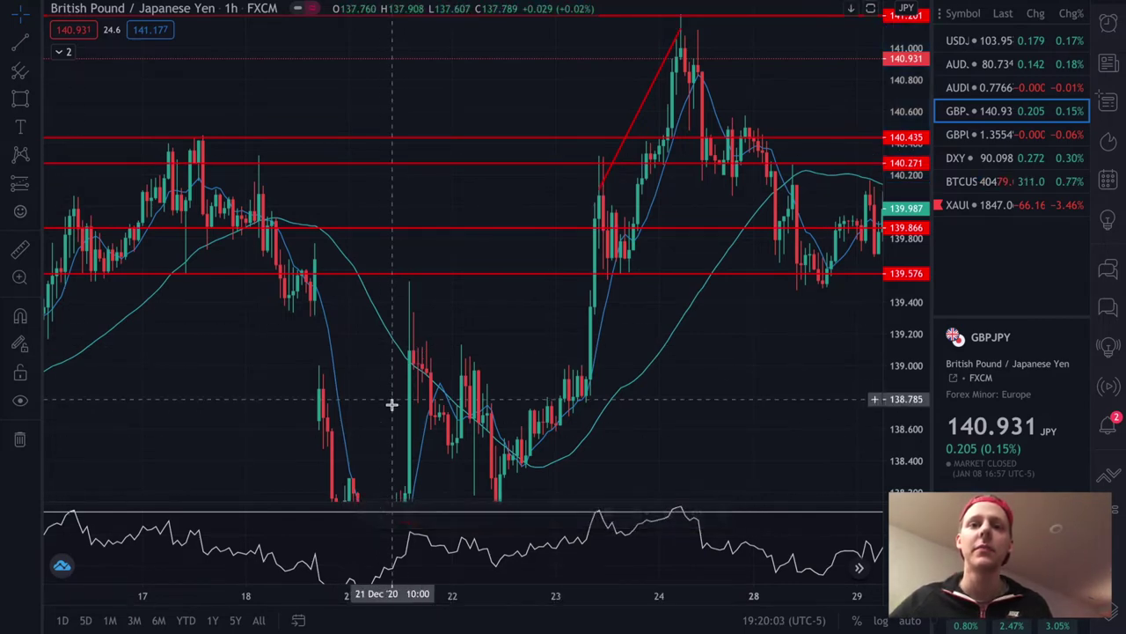
Draw a matching red trend line across the 23 and 24 Dec RSI peaks
{"action": "left_click", "coordinate": [22, 42]}
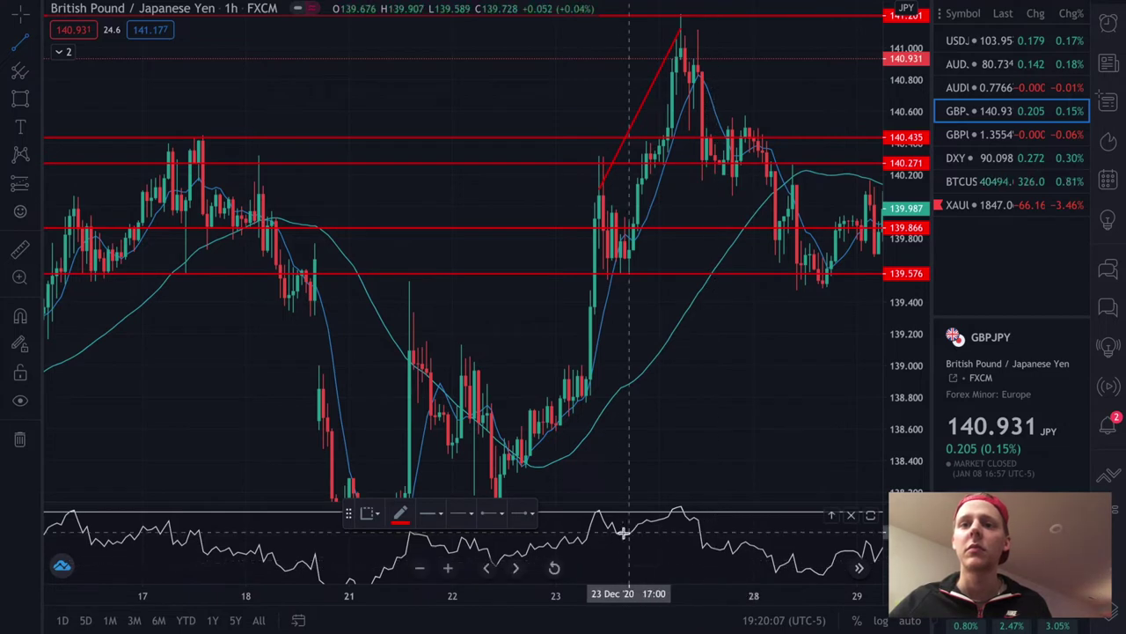
{"action": "left_click", "coordinate": [598, 511]}
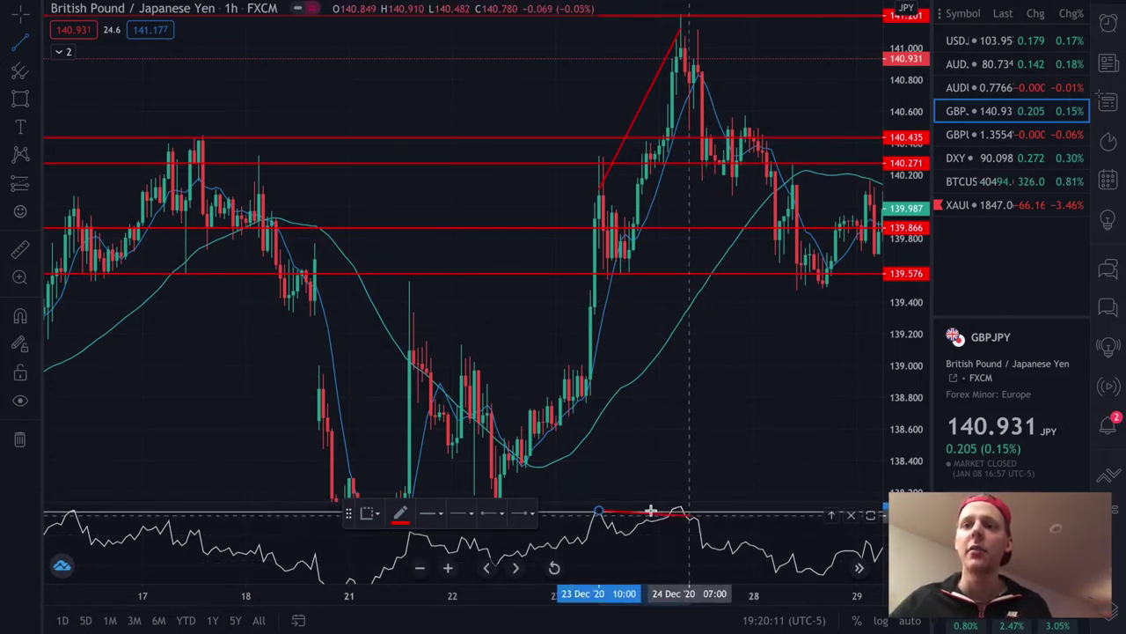
{"action": "left_click", "coordinate": [648, 511]}
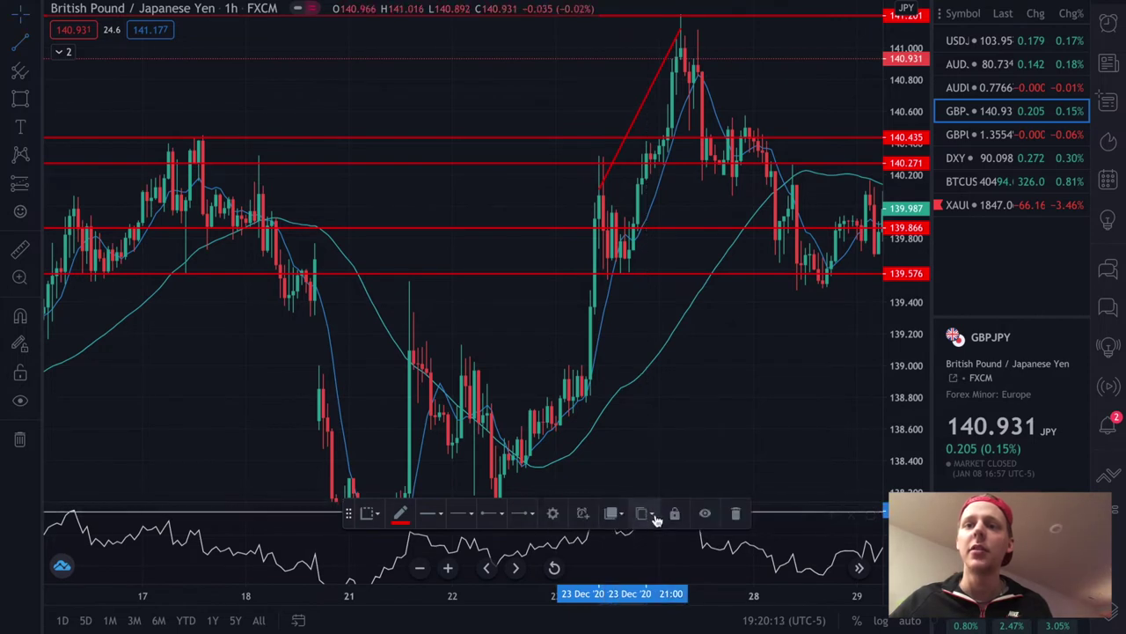
{"action": "left_click", "coordinate": [800, 528]}
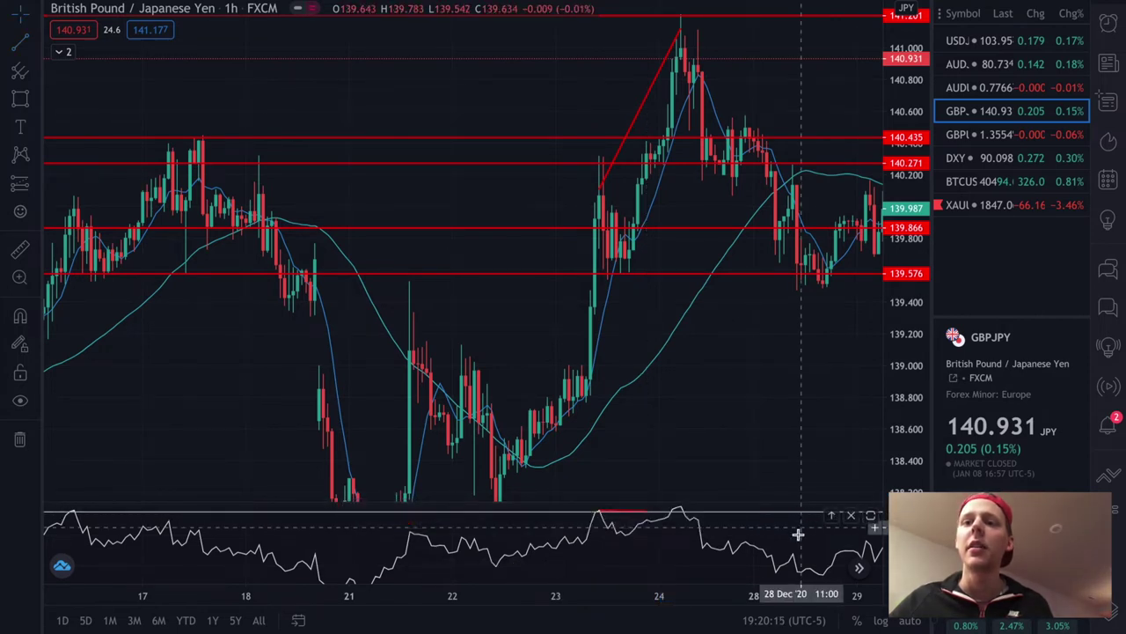
{"action": "left_click", "coordinate": [643, 526]}
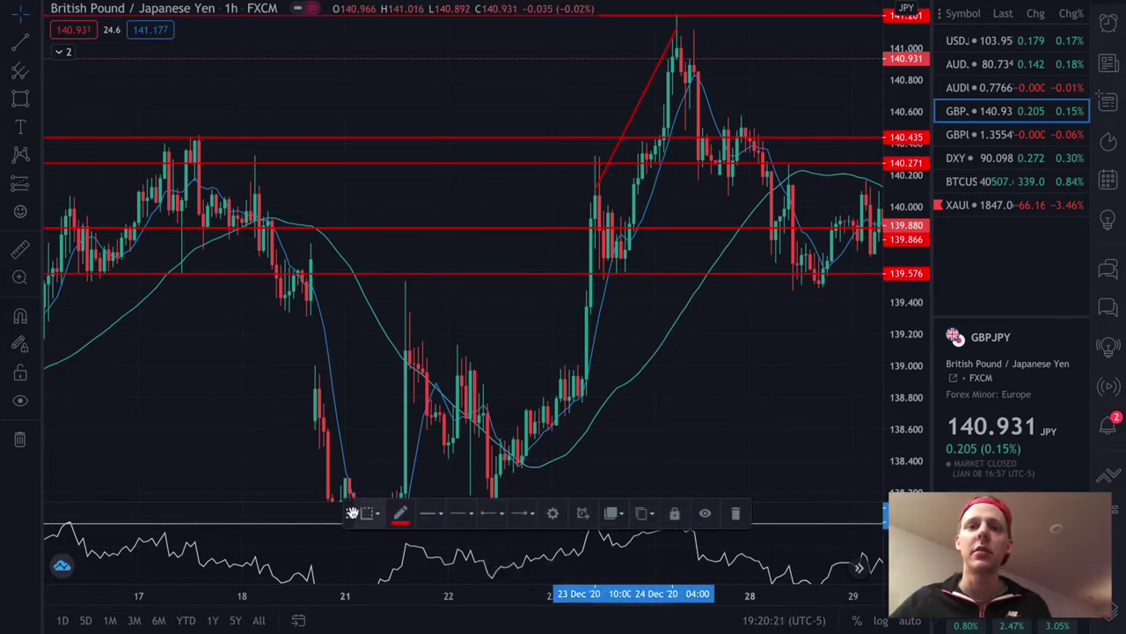
{"action": "left_click_drag", "start_coordinate": [350, 510], "coordinate": [328, 452]}
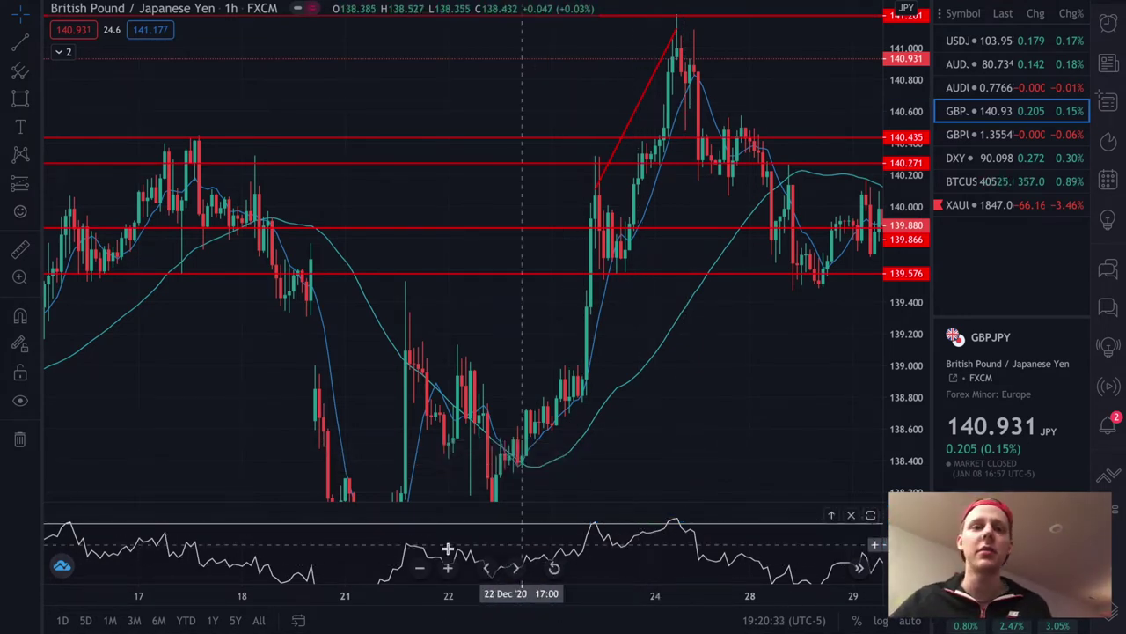
Scroll back to mid-December and draw a trend line across the 16–17 Dec highs
{"action": "scroll", "coordinate": [205, 502], "scroll_direction": "left", "scroll_amount": 5}
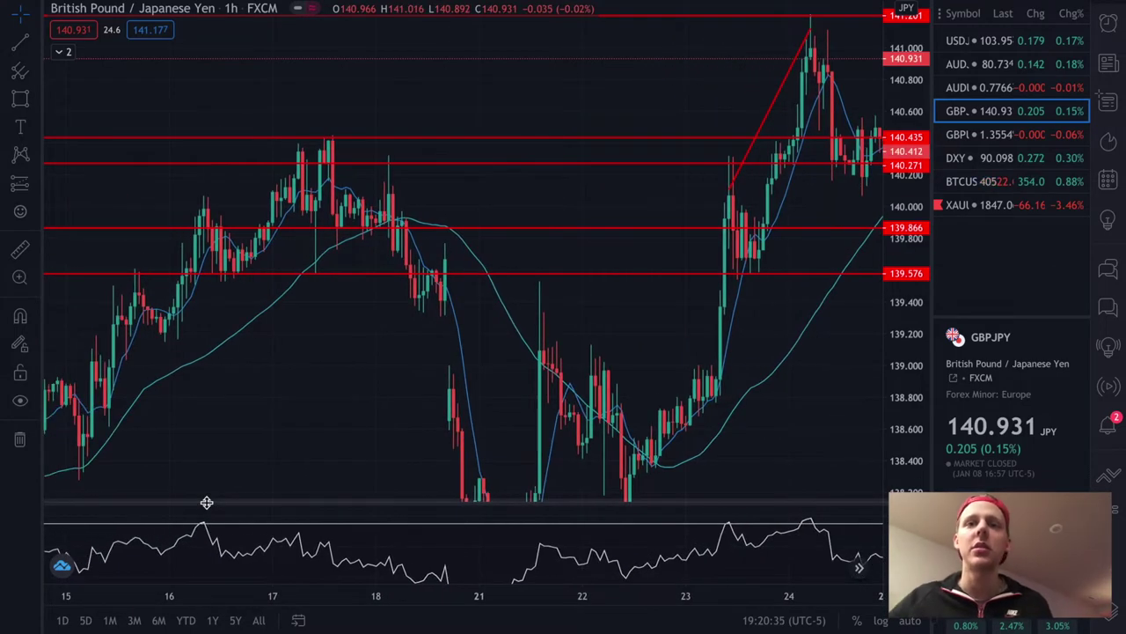
{"action": "scroll", "coordinate": [206, 501], "scroll_direction": "left", "scroll_amount": 2}
{"action": "scroll", "coordinate": [243, 531], "scroll_direction": "left", "scroll_amount": 2}
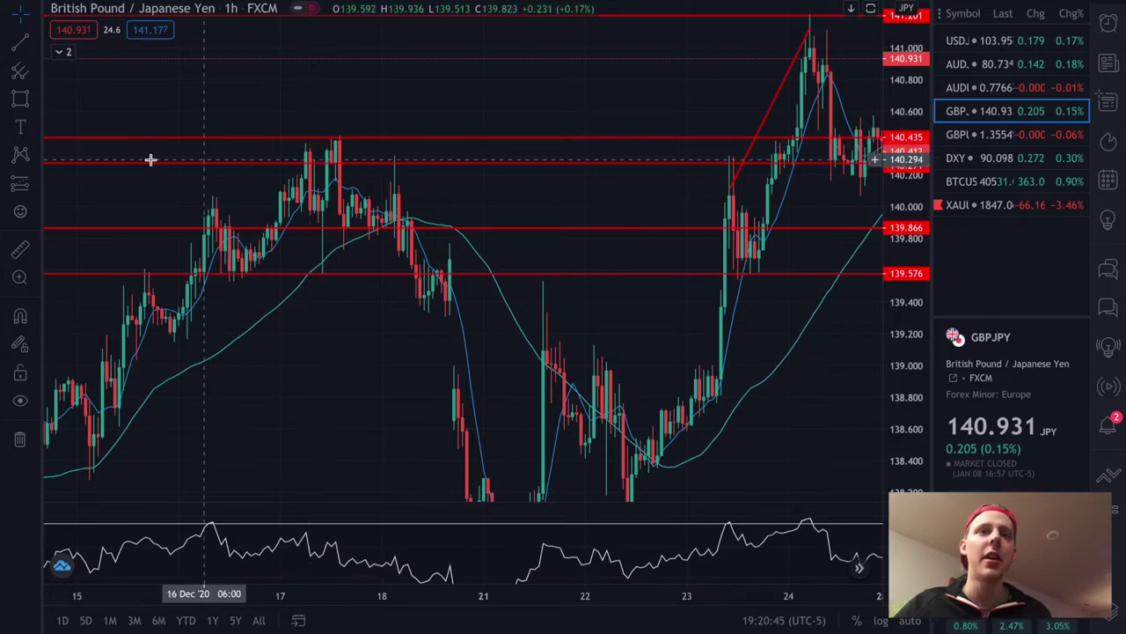
{"action": "left_click", "coordinate": [11, 46]}
{"action": "left_click", "coordinate": [208, 202]}
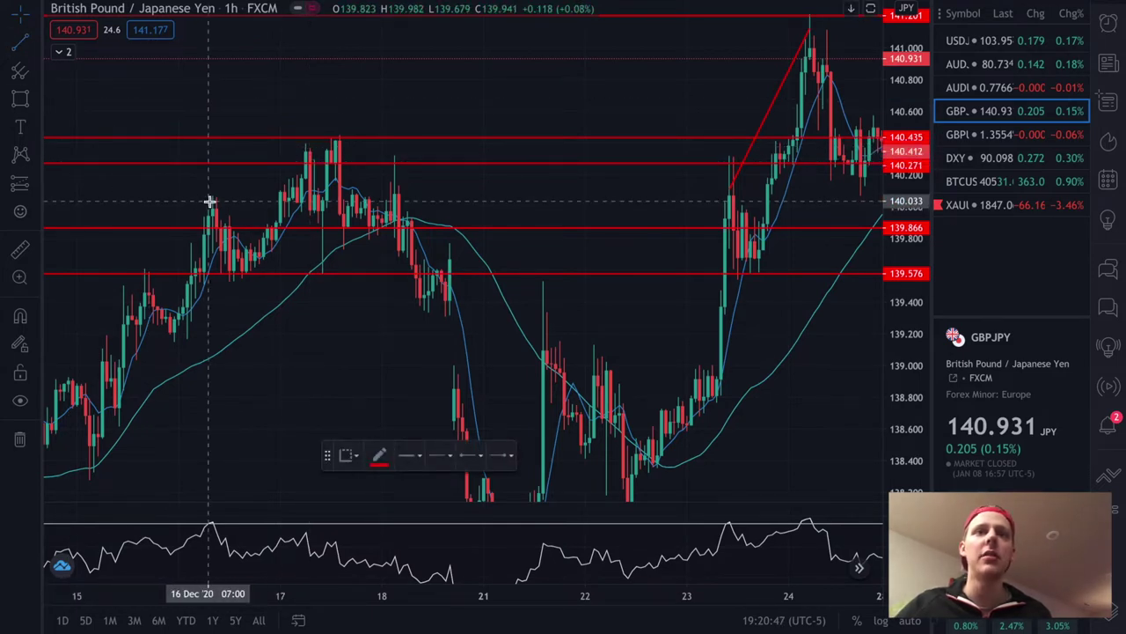
{"action": "left_click", "coordinate": [336, 140]}
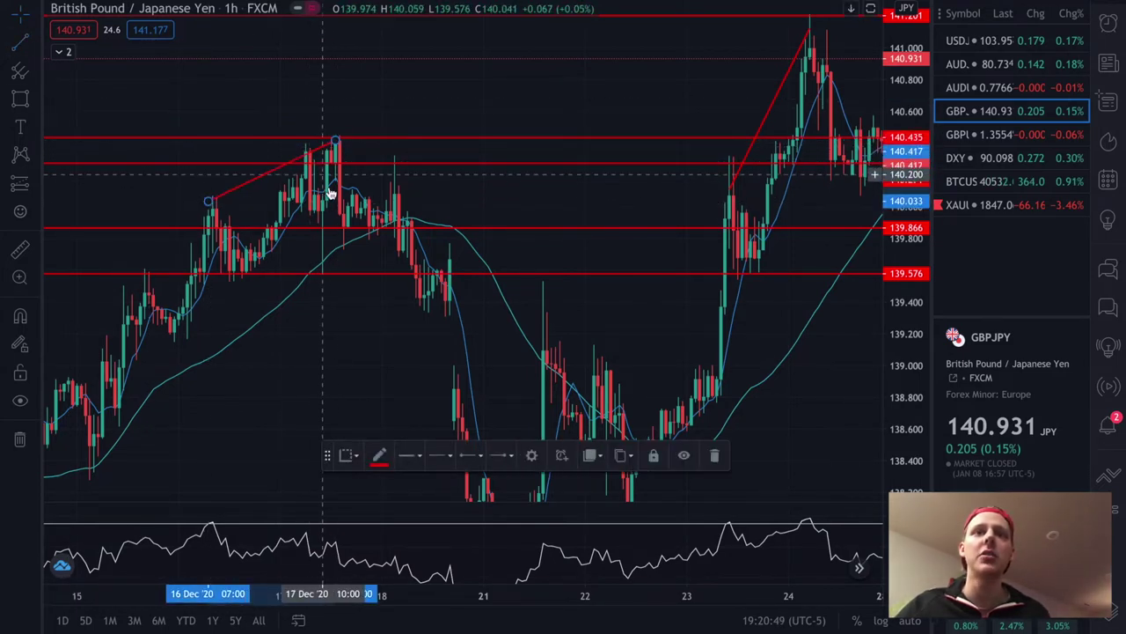
Remove all drawings, then draw the falling RSI line to the lower 17 Dec peak
{"action": "right_click", "coordinate": [247, 211]}
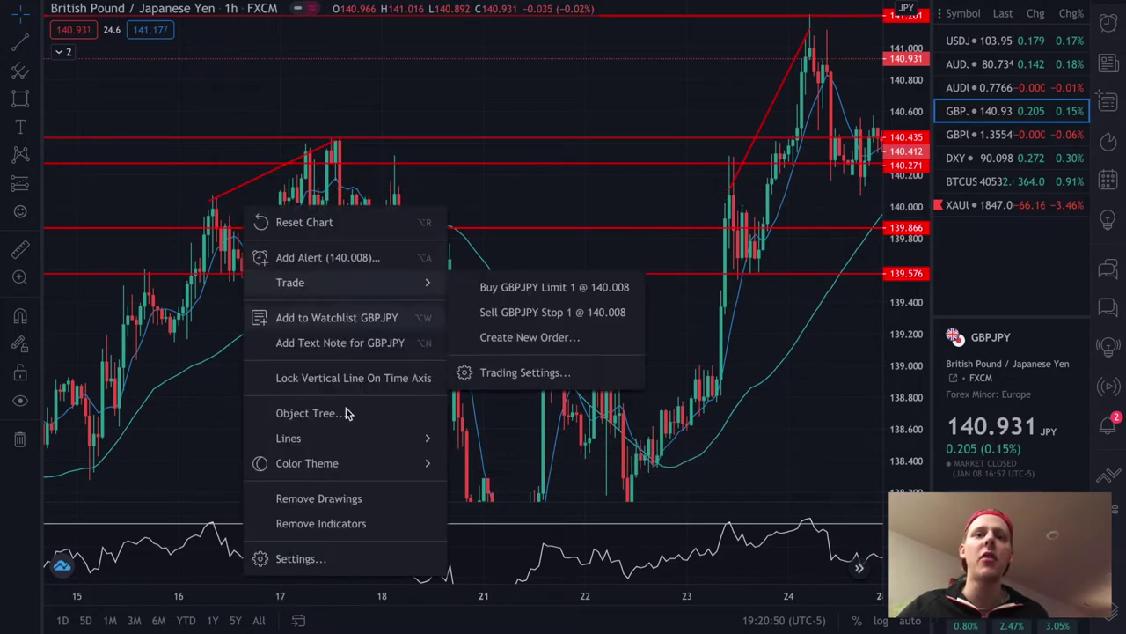
{"action": "left_click", "coordinate": [322, 501]}
{"action": "left_click", "coordinate": [21, 44]}
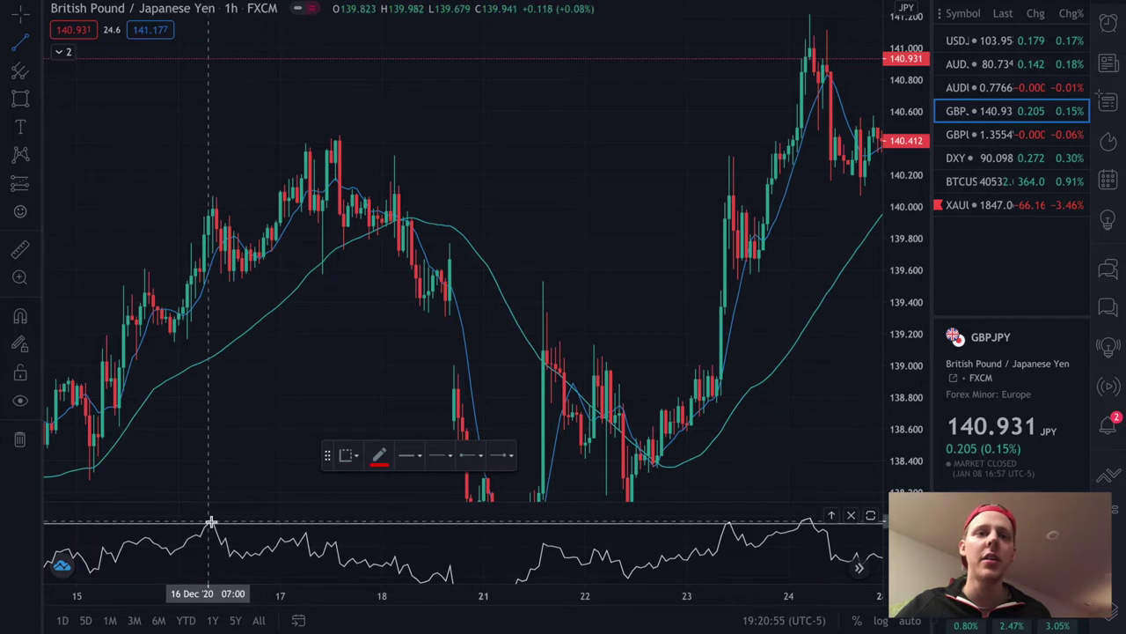
{"action": "left_click", "coordinate": [314, 533]}
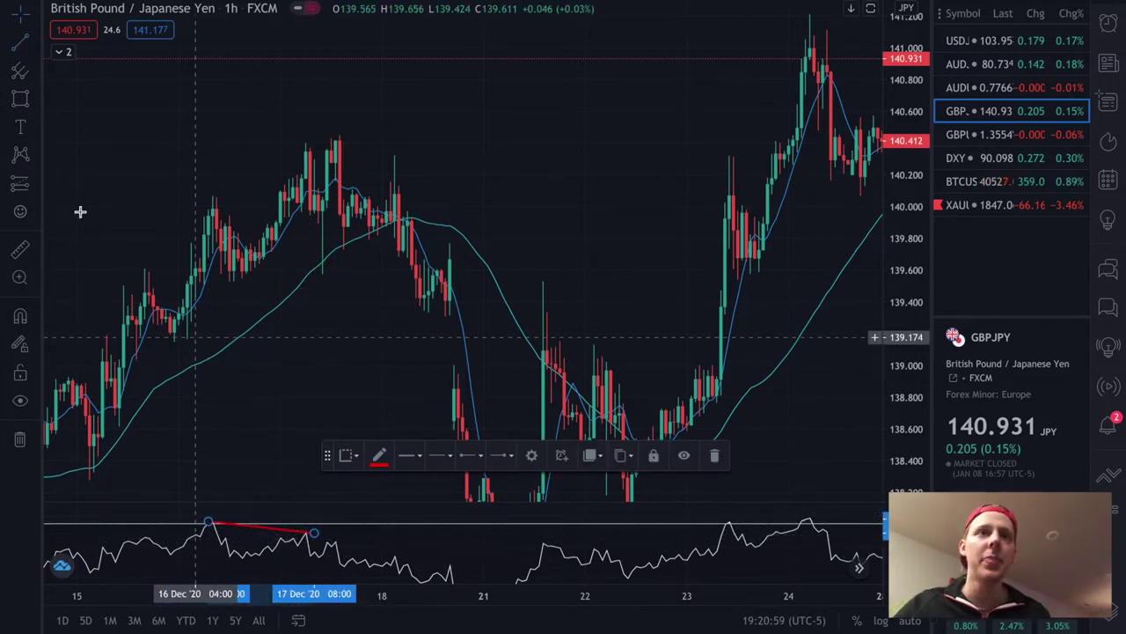
Redraw the rising price line from the 16 Dec high to the higher 17 Dec high
{"action": "left_click", "coordinate": [22, 46]}
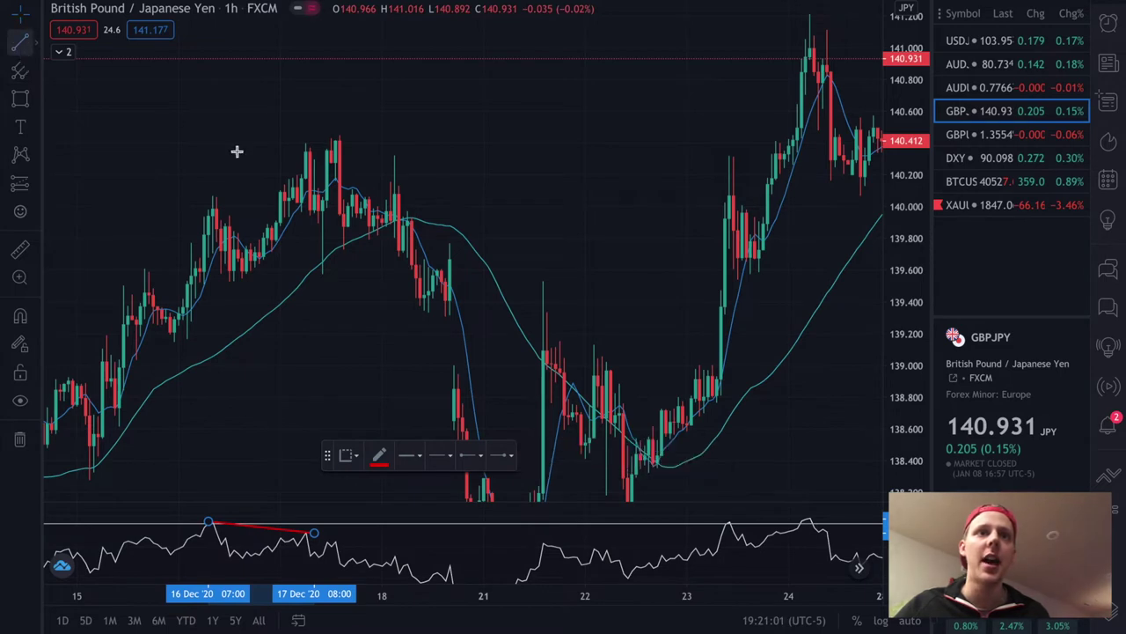
{"action": "left_click", "coordinate": [210, 203]}
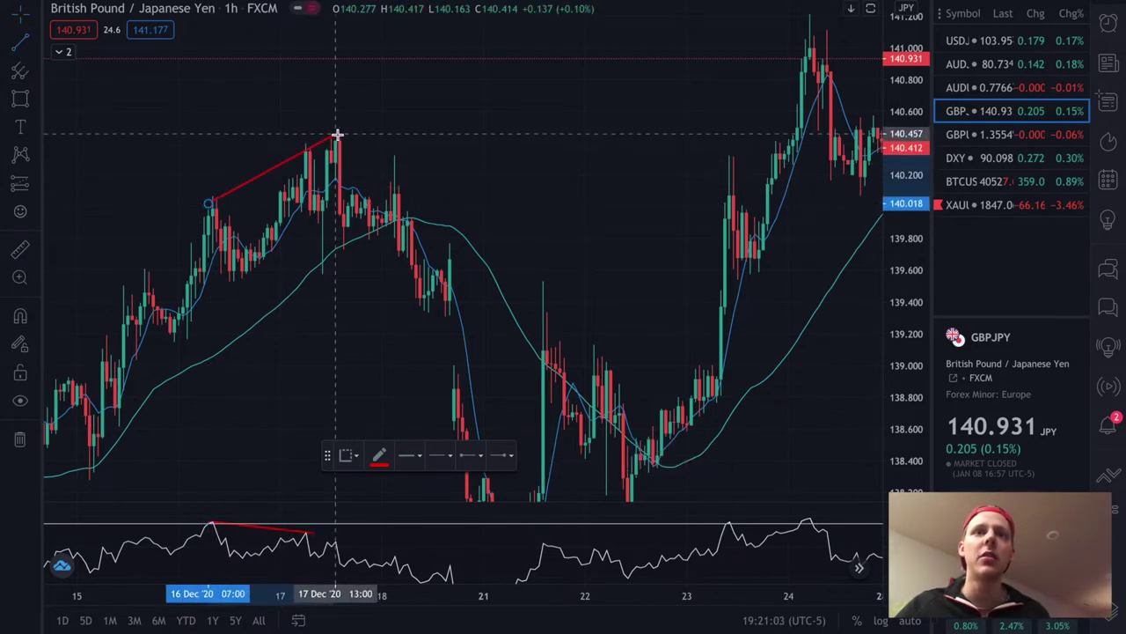
{"action": "left_click", "coordinate": [336, 137]}
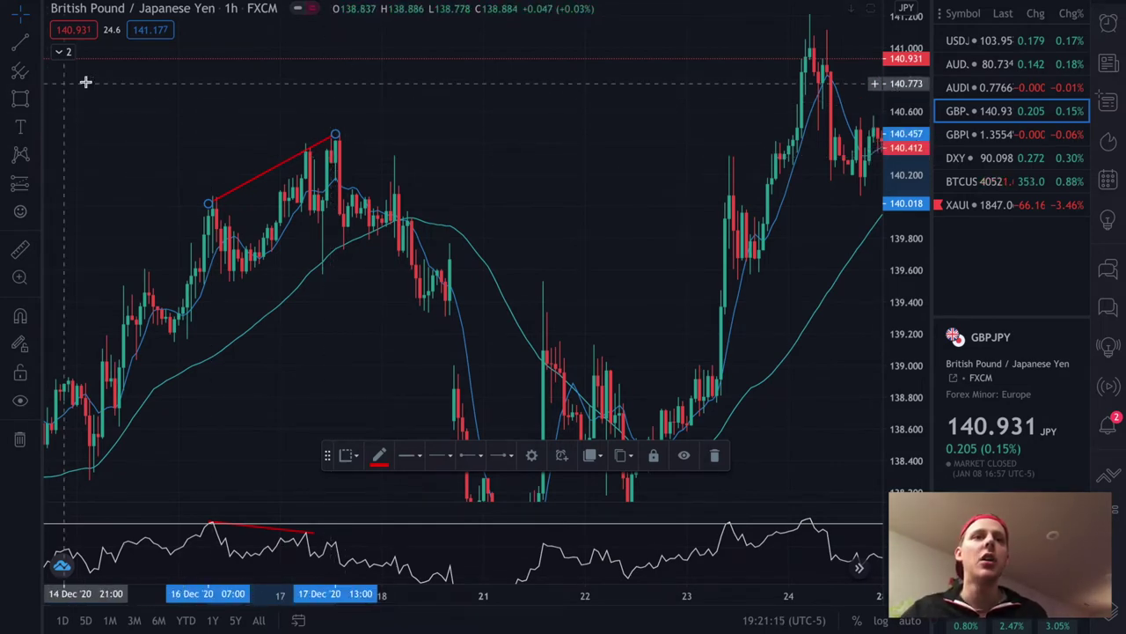
{"action": "scroll", "coordinate": [265, 156], "scroll_direction": "down", "scroll_amount": 3}
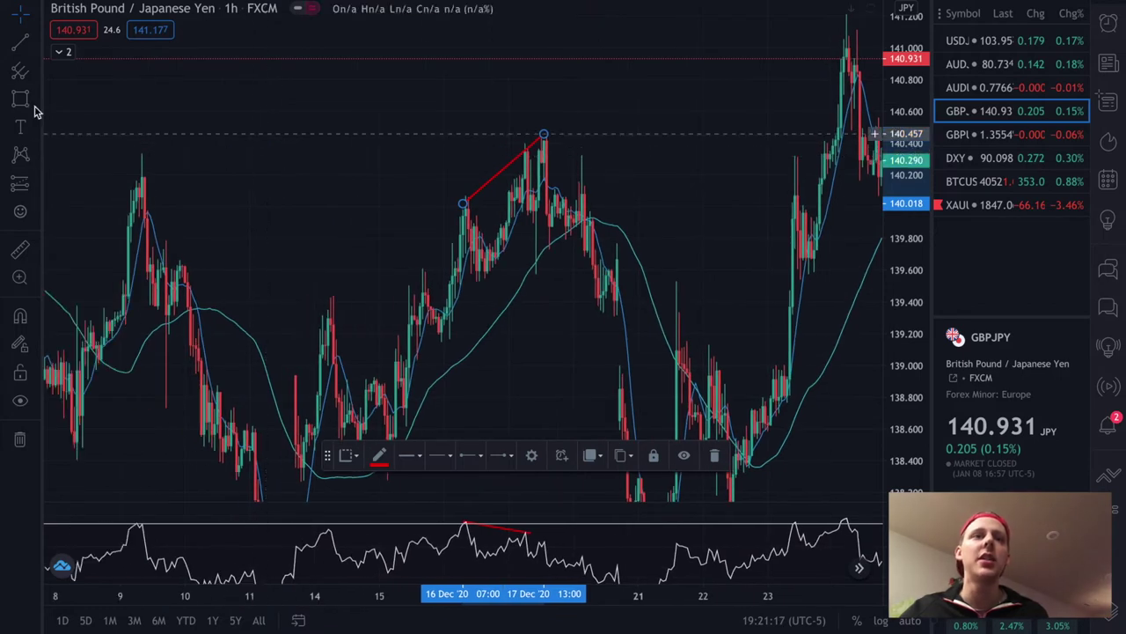
Place a red horizontal level at about 140.186 and delete the selected line
{"action": "left_click", "coordinate": [35, 49]}
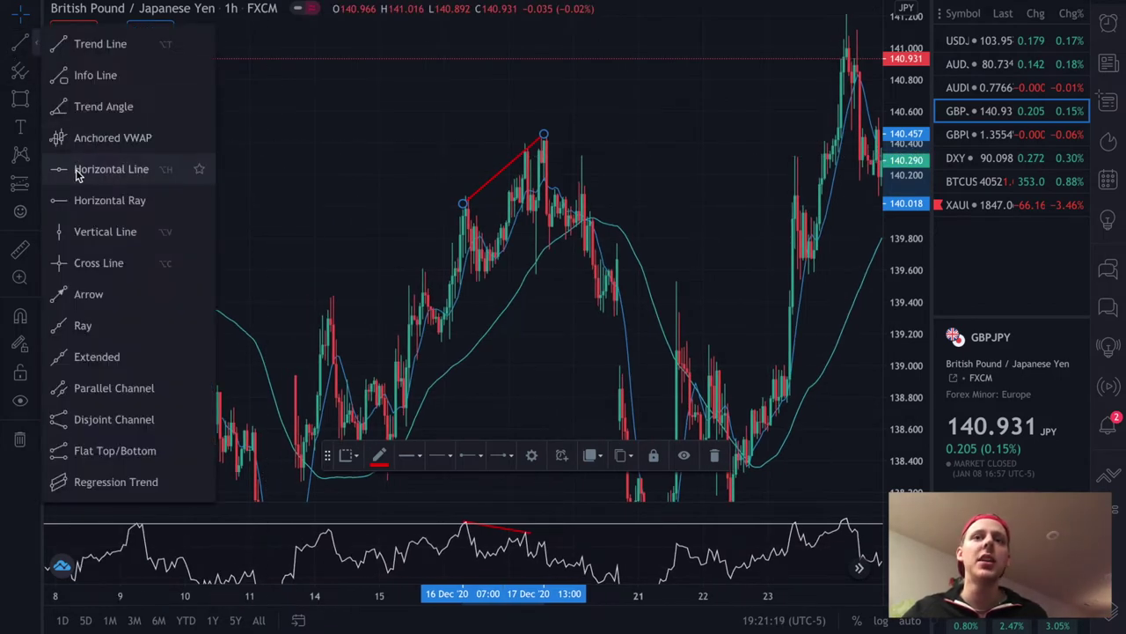
{"action": "left_click", "coordinate": [77, 168]}
{"action": "left_click", "coordinate": [116, 164]}
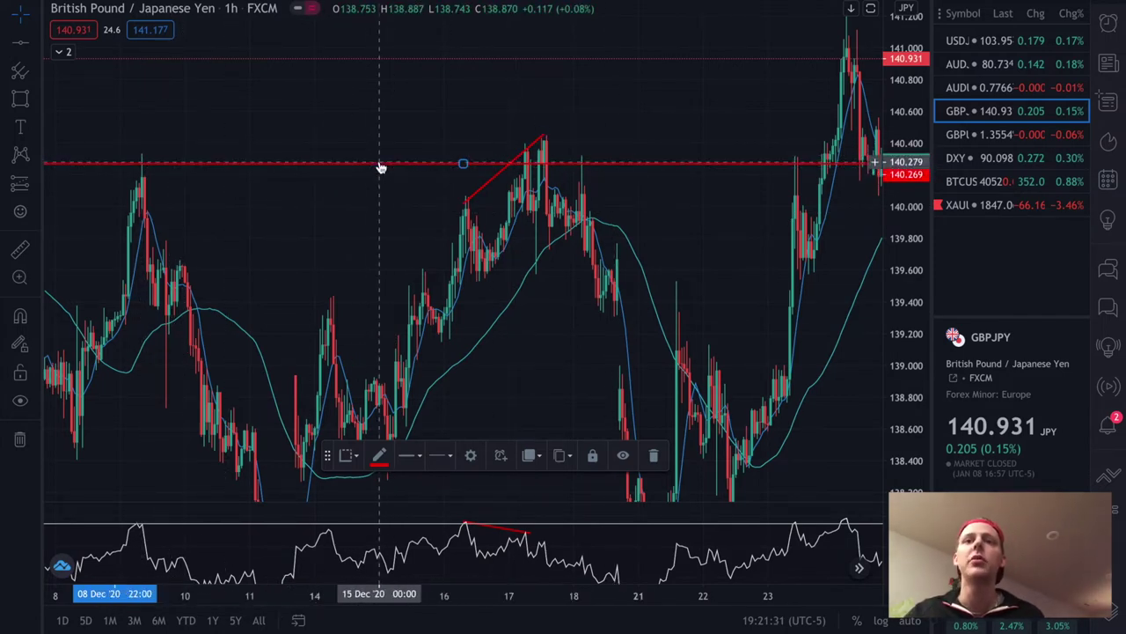
{"action": "left_click_drag", "start_coordinate": [374, 171], "coordinate": [370, 178]}
{"action": "left_click_drag", "start_coordinate": [463, 188], "coordinate": [467, 186]}
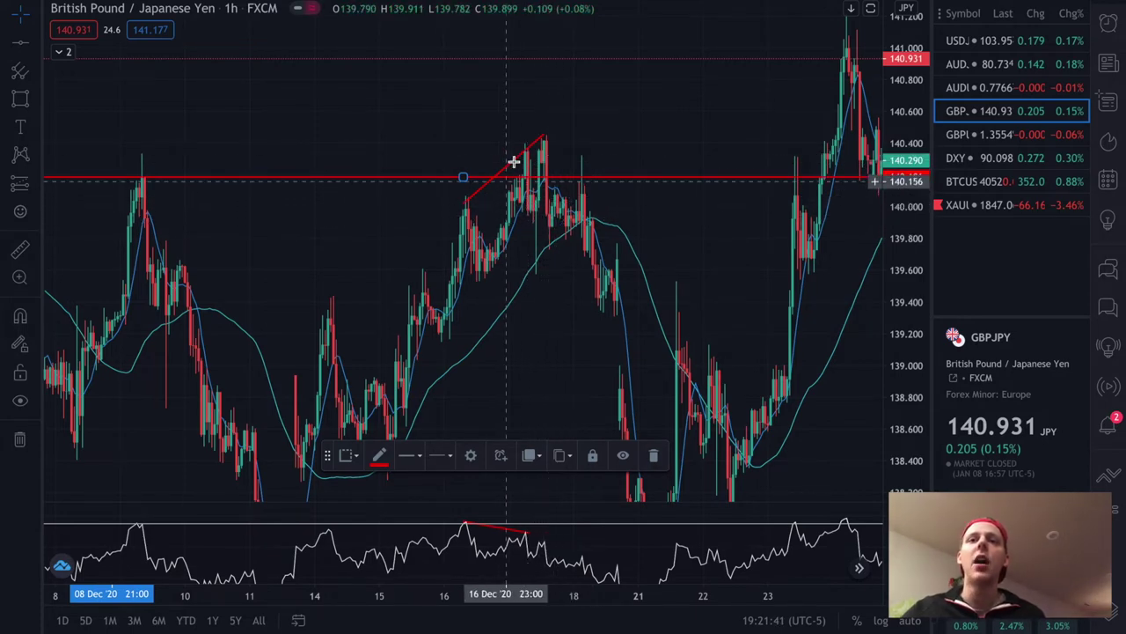
{"action": "key", "text": "Delete"}
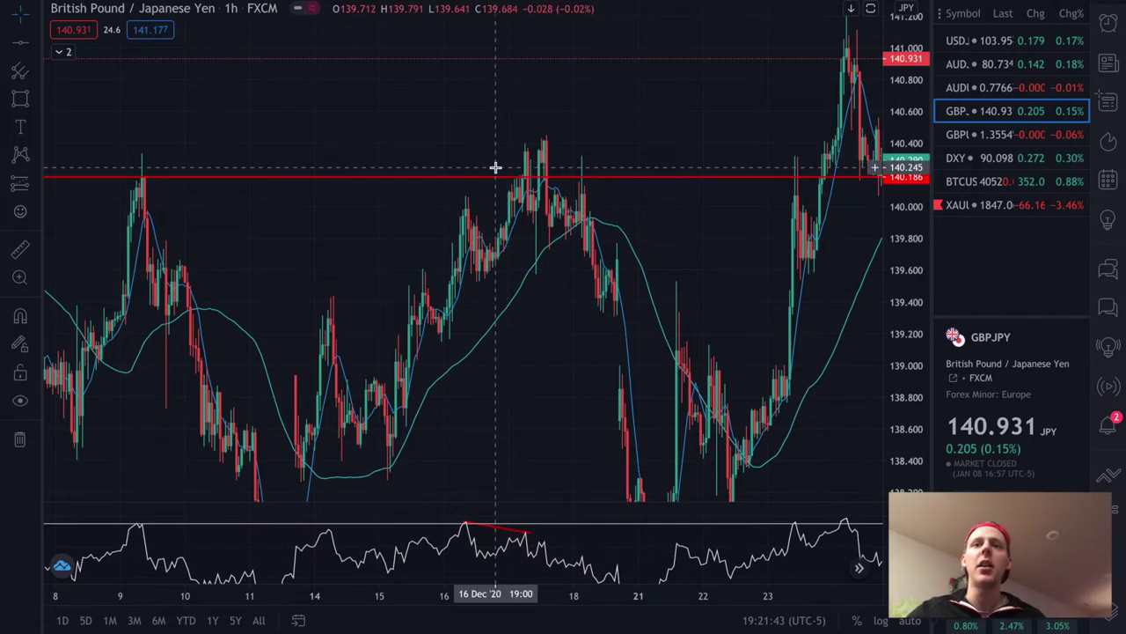
{"action": "scroll", "coordinate": [496, 169], "scroll_direction": "up", "scroll_amount": 5}
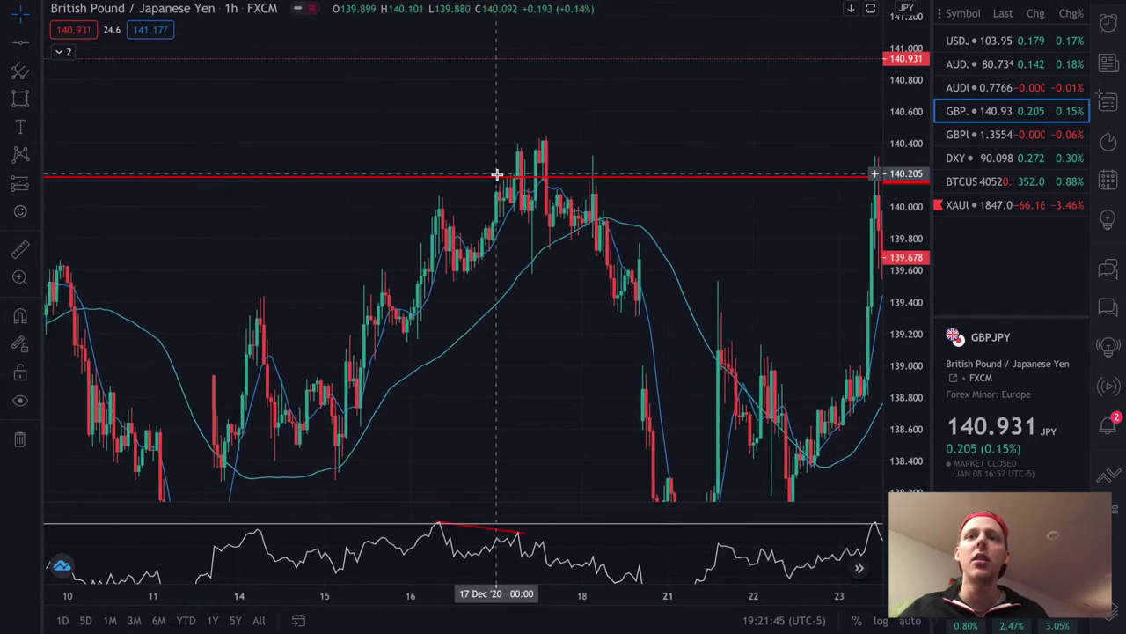
Draw a teal rectangle around the 16–18 Dec highs, roughly 140.08 to 140.43
{"action": "left_click", "coordinate": [19, 95]}
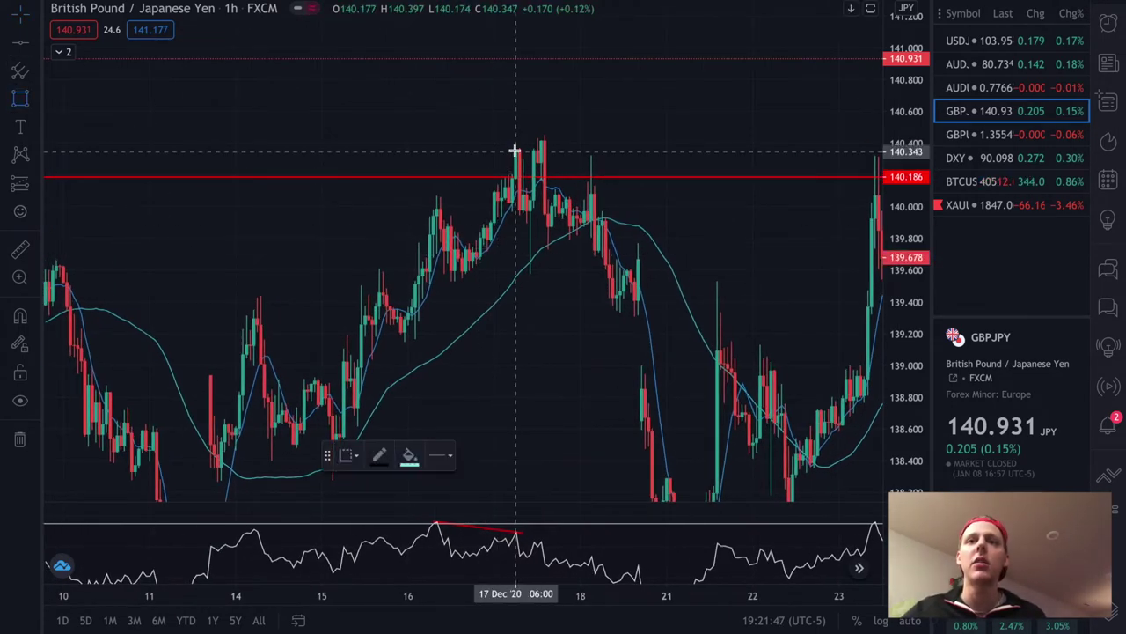
{"action": "mouse_move", "coordinate": [480, 138]}
{"action": "left_mouse_down"}
{"action": "mouse_move", "coordinate": [558, 192]}
{"action": "mouse_move", "coordinate": [636, 196]}
{"action": "mouse_move", "coordinate": [617, 194]}
{"action": "left_mouse_up"}
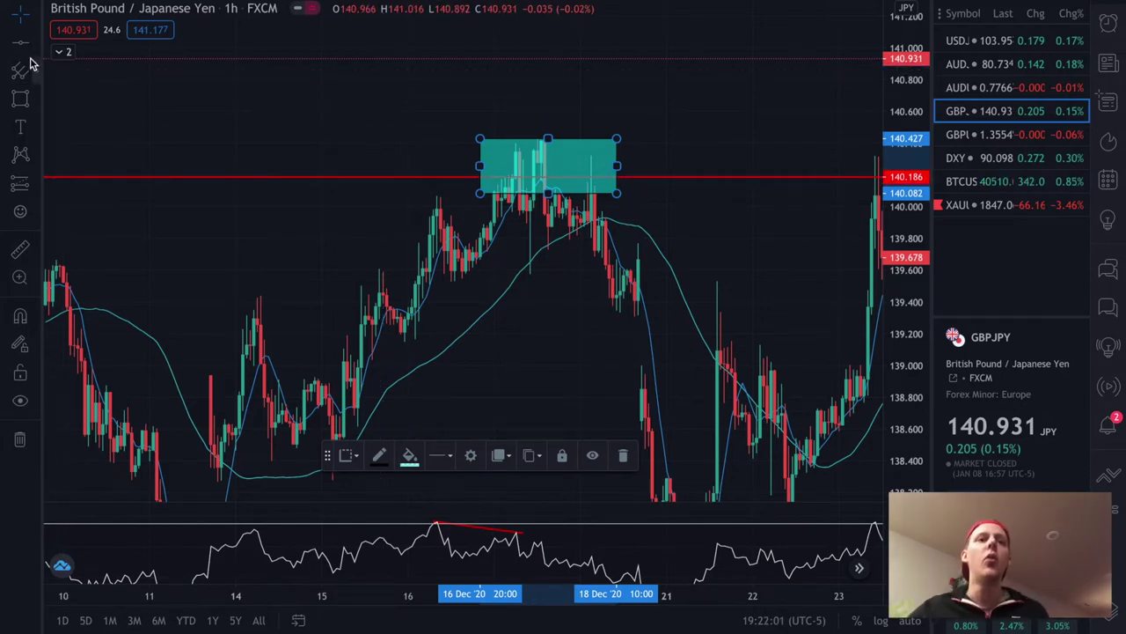
Switch the GBP/JPY chart to the 15-minute interval
{"action": "left_click", "coordinate": [231, 8]}
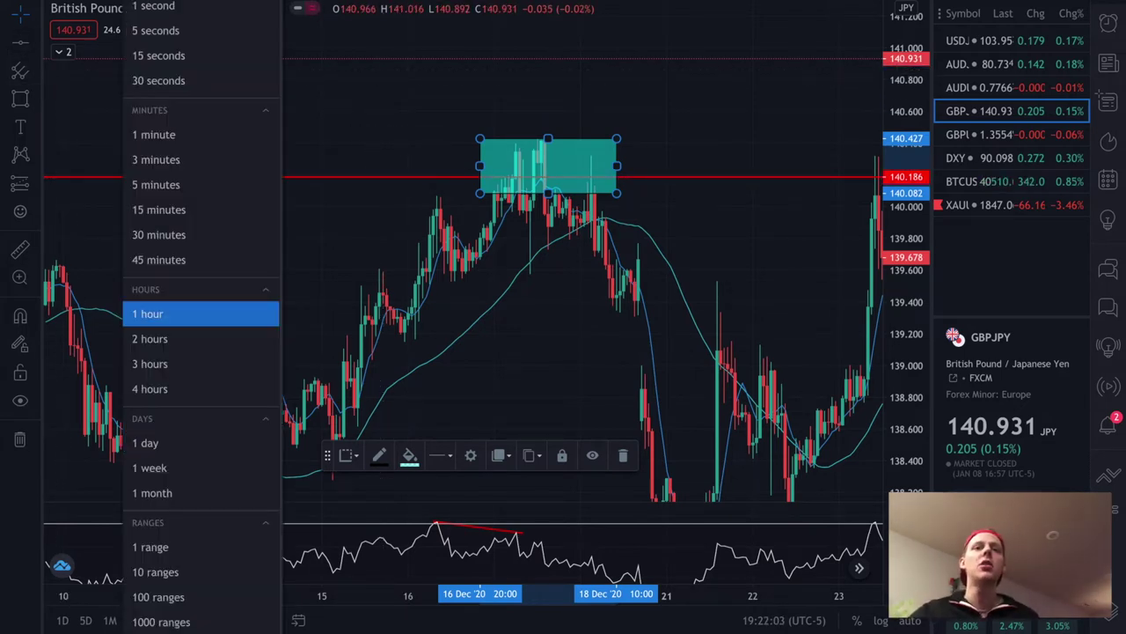
{"action": "left_click", "coordinate": [244, 212]}
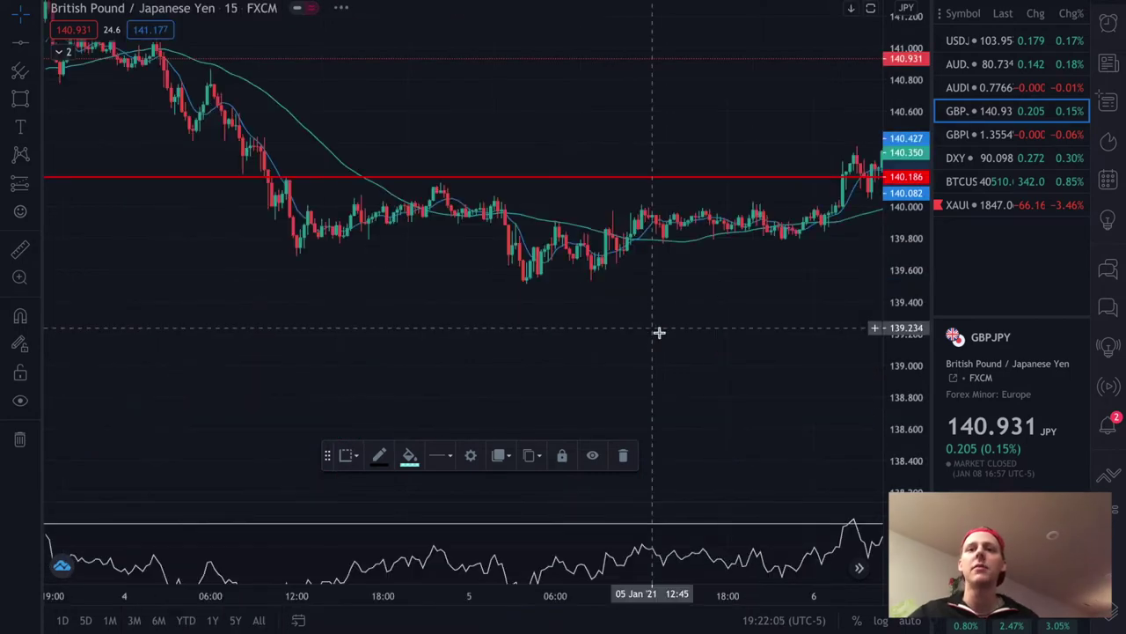
{"action": "scroll", "coordinate": [674, 329], "scroll_direction": "down", "scroll_amount": 5}
{"action": "left_click_drag", "start_coordinate": [585, 279], "coordinate": [744, 372]}
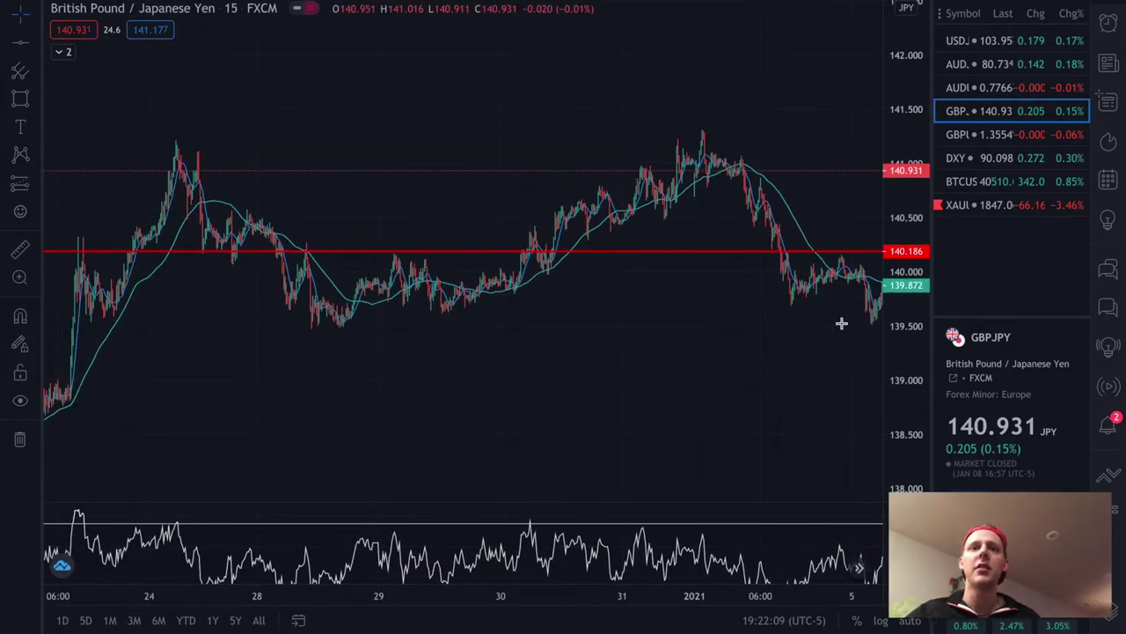
Bring the teal rectangle back into view and centre it on the chart
{"action": "scroll", "coordinate": [805, 314], "scroll_direction": "left", "scroll_amount": 5}
{"action": "scroll", "coordinate": [641, 314], "scroll_direction": "left", "scroll_amount": 10}
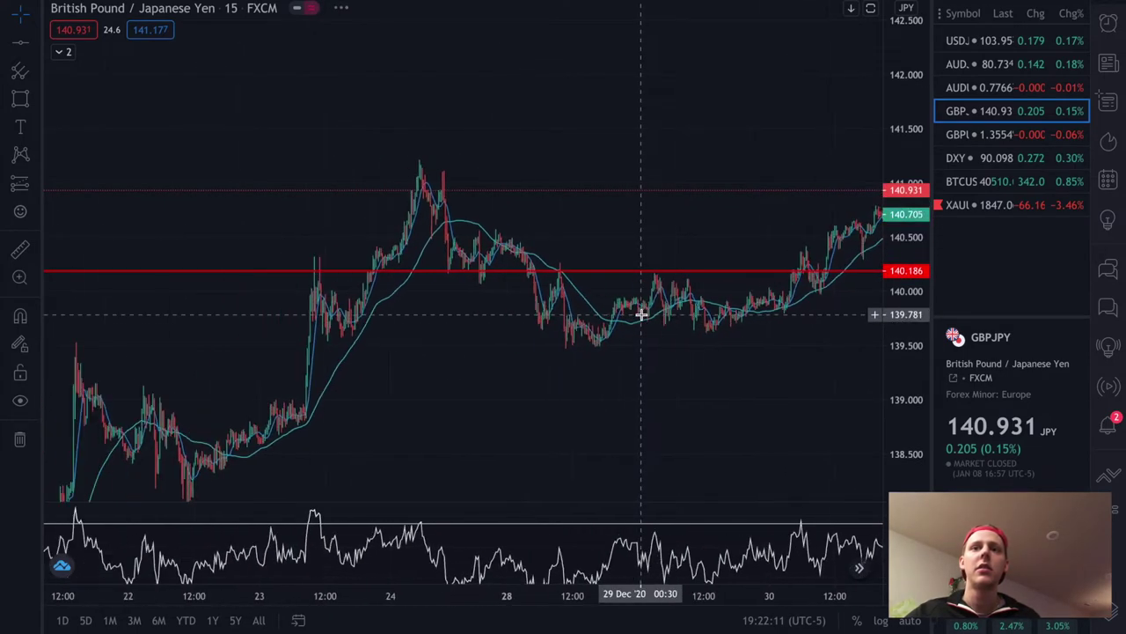
{"action": "scroll", "coordinate": [515, 327], "scroll_direction": "up", "scroll_amount": 6}
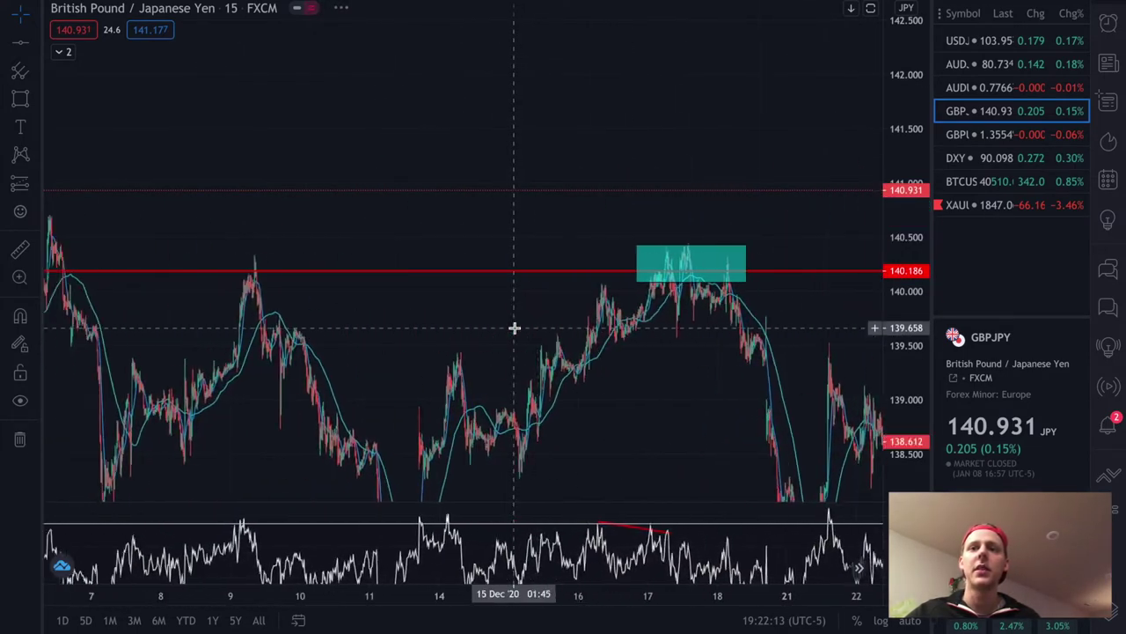
{"action": "scroll", "coordinate": [654, 289], "scroll_direction": "right", "scroll_amount": 5}
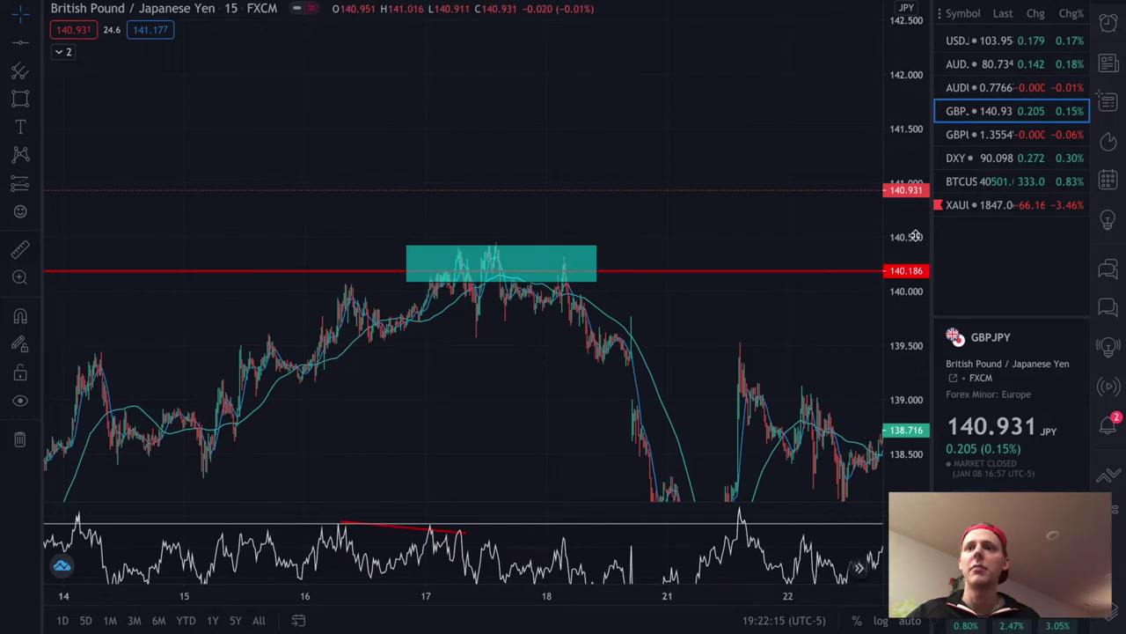
{"action": "scroll", "coordinate": [907, 264], "scroll_direction": "up", "scroll_amount": 3}
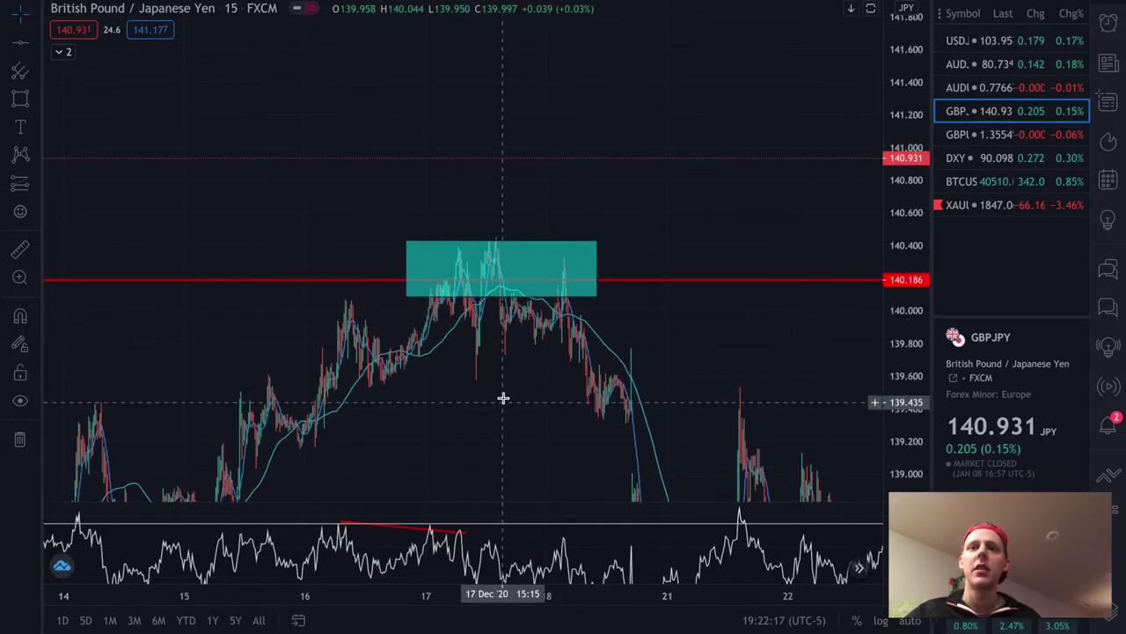
{"action": "left_click_drag", "start_coordinate": [503, 397], "coordinate": [591, 191]}
{"action": "scroll", "coordinate": [590, 191], "scroll_direction": "up", "scroll_amount": 5}
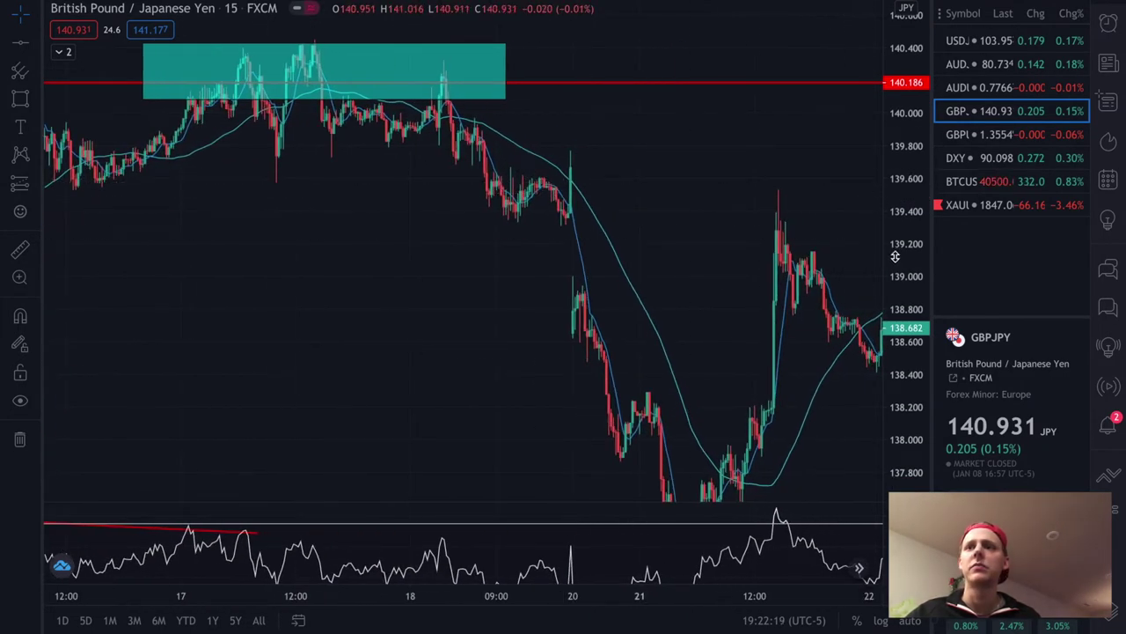
{"action": "left_click_drag", "start_coordinate": [360, 206], "coordinate": [584, 362]}
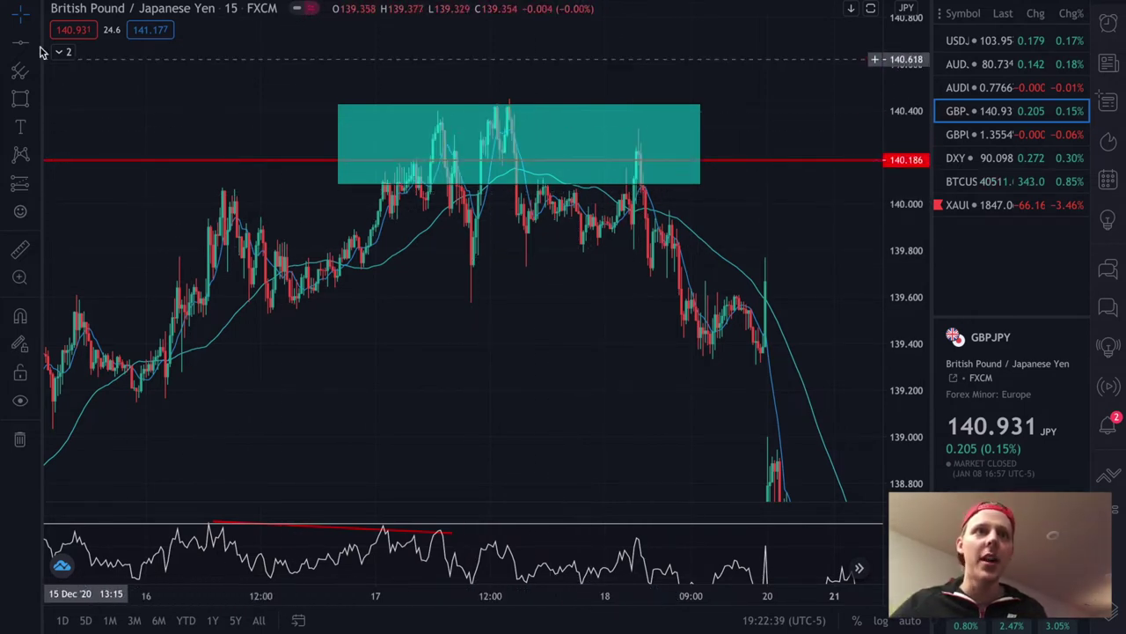
{"action": "left_click", "coordinate": [458, 112]}
Delete the teal rectangle and raise the red level from 140.186 to about 140.223
{"action": "key", "text": "Delete"}
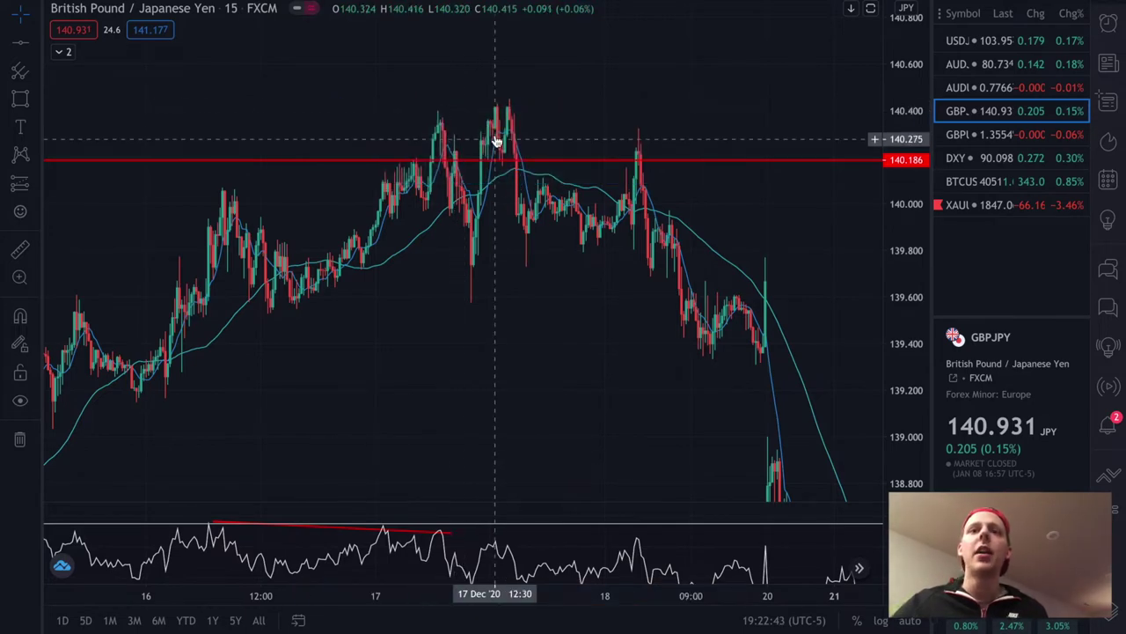
{"action": "left_click", "coordinate": [334, 166]}
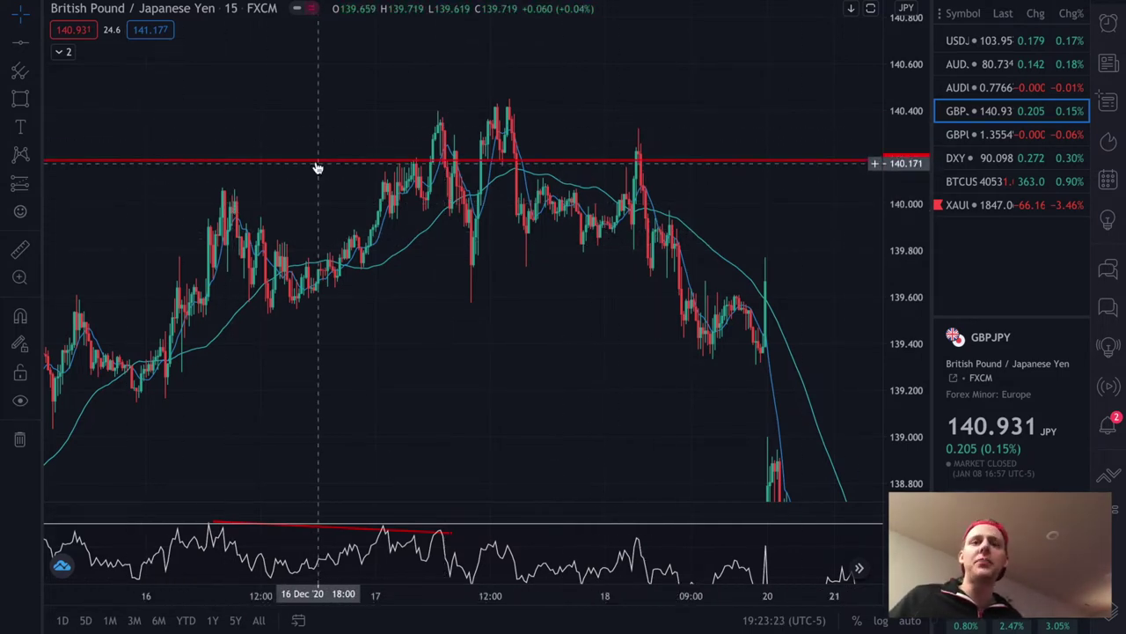
{"action": "left_click_drag", "start_coordinate": [316, 164], "coordinate": [337, 156]}
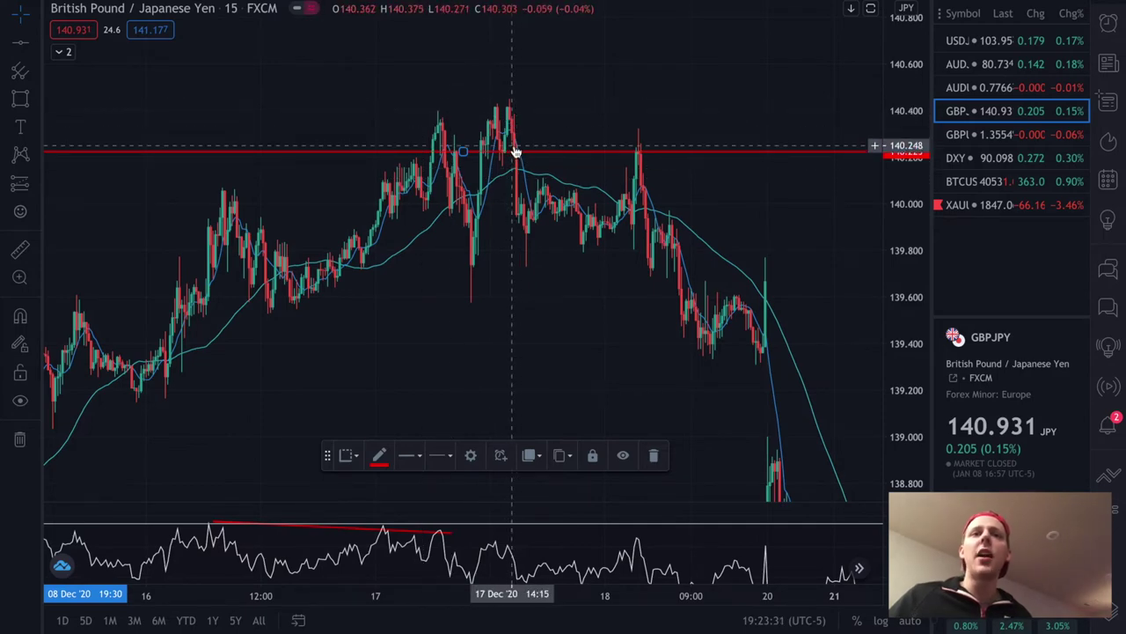
Switch back to the 1-hour interval and compress the price scale to widen the range
{"action": "left_click", "coordinate": [232, 9]}
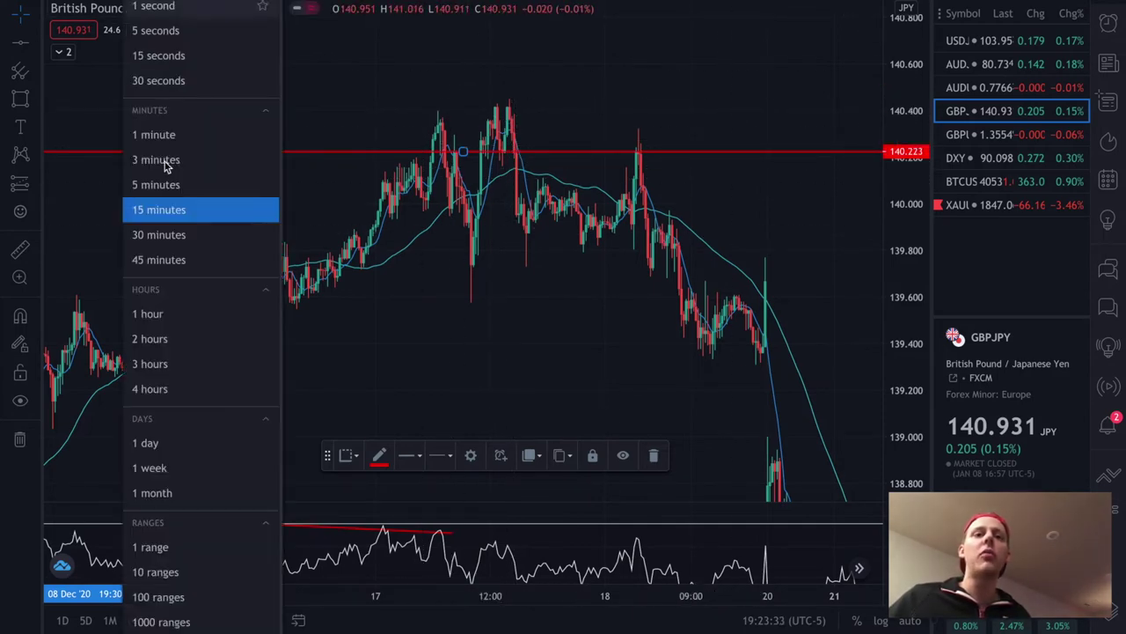
{"action": "left_click", "coordinate": [171, 313]}
{"action": "scroll", "coordinate": [412, 296], "scroll_direction": "down", "scroll_amount": 10}
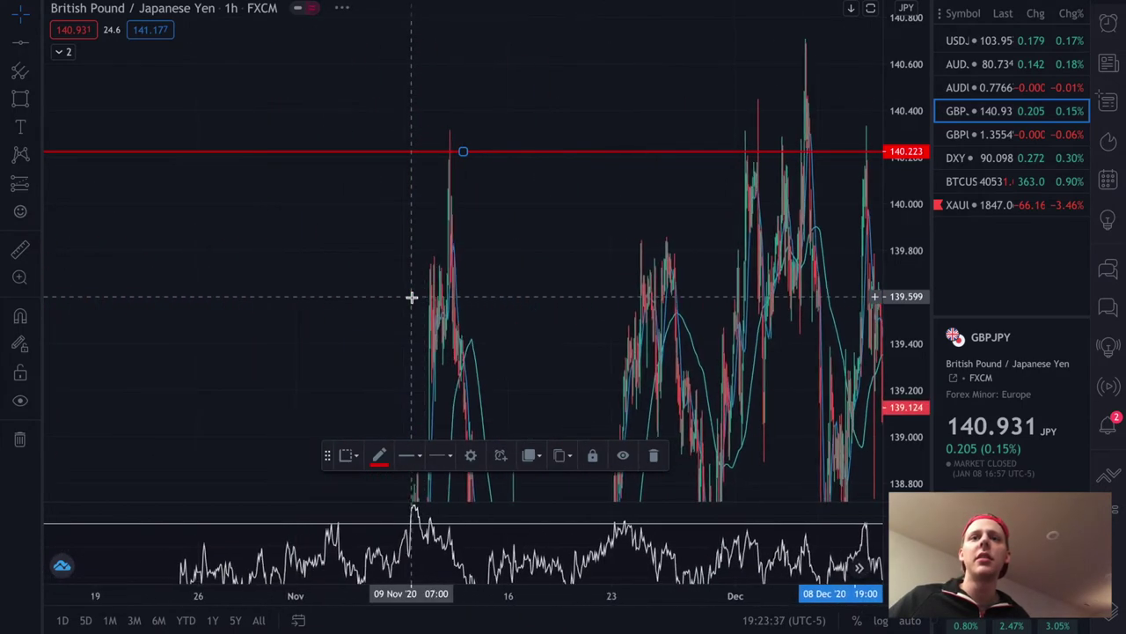
{"action": "left_click_drag", "start_coordinate": [920, 190], "coordinate": [884, 526]}
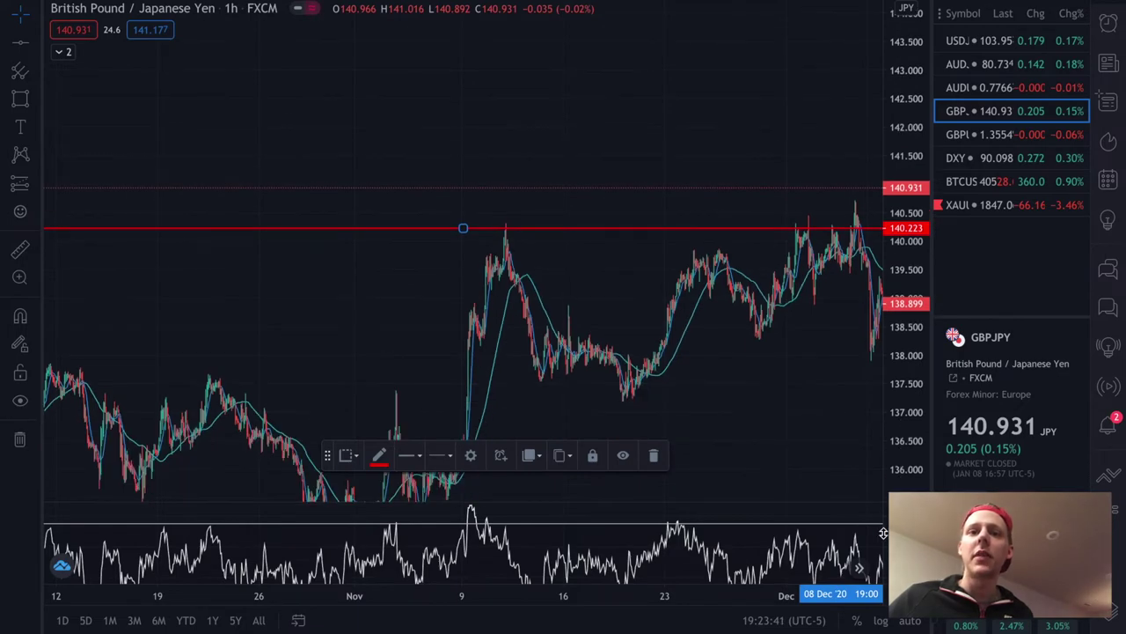
{"action": "mouse_move", "coordinate": [754, 428]}
{"action": "left_mouse_down"}
{"action": "mouse_move", "coordinate": [508, 335]}
{"action": "mouse_move", "coordinate": [202, 374]}
{"action": "mouse_move", "coordinate": [410, 374]}
{"action": "mouse_move", "coordinate": [510, 337]}
{"action": "mouse_move", "coordinate": [656, 341]}
{"action": "mouse_move", "coordinate": [807, 292]}
{"action": "left_mouse_up"}
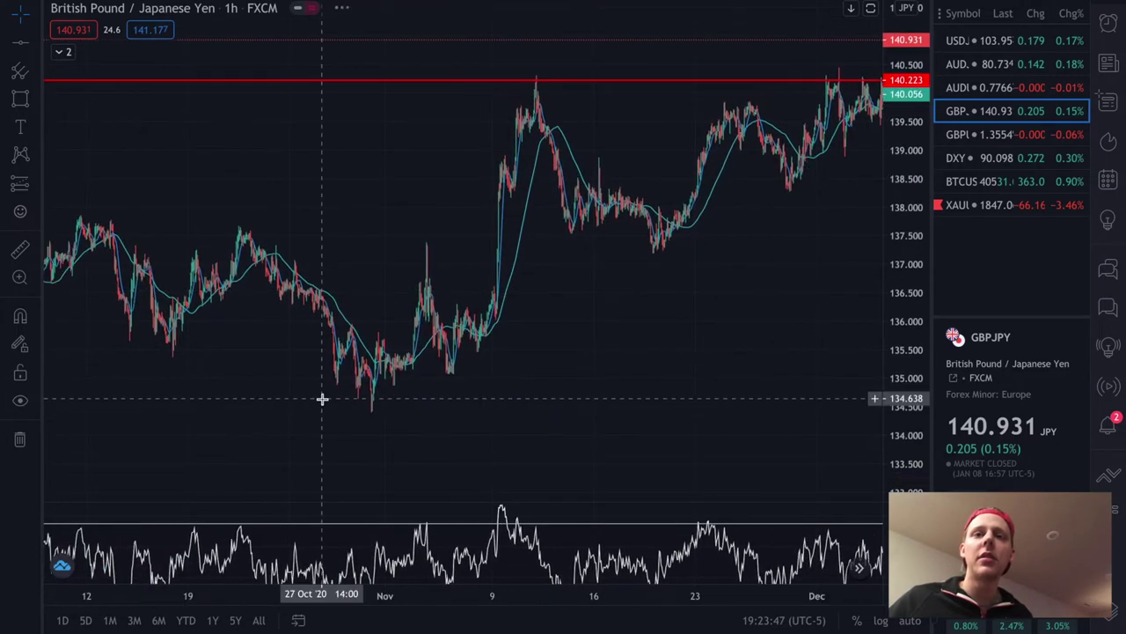
Review late October to November history, then return to the enlarged mid-December candles
{"action": "scroll", "coordinate": [322, 398], "scroll_direction": "up", "scroll_amount": 6}
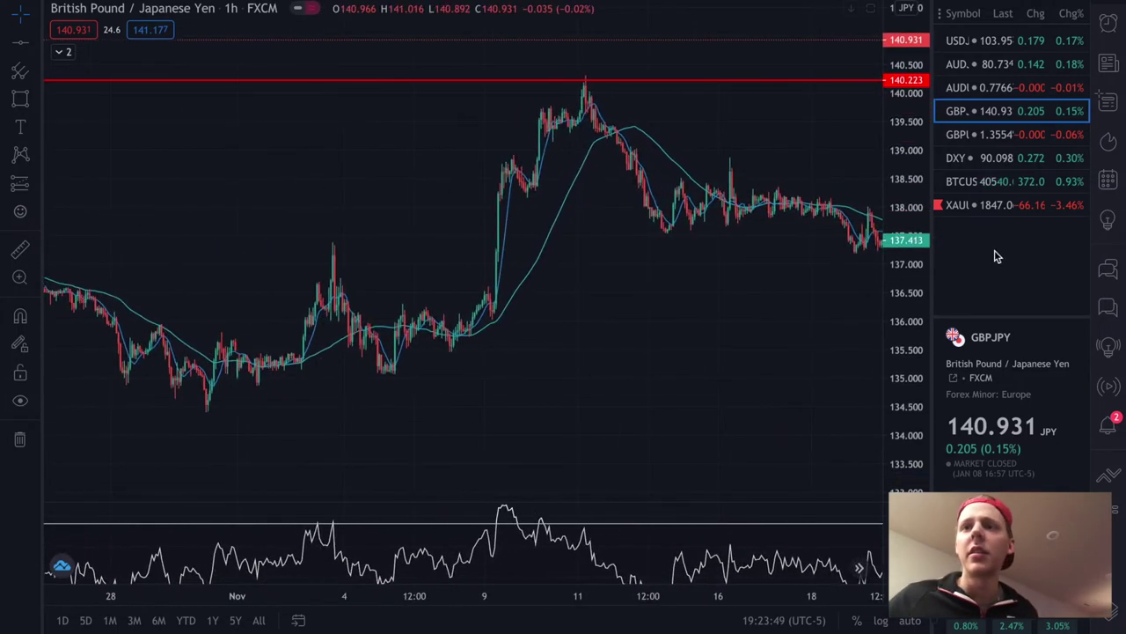
{"action": "left_click_drag", "start_coordinate": [909, 281], "coordinate": [900, 187]}
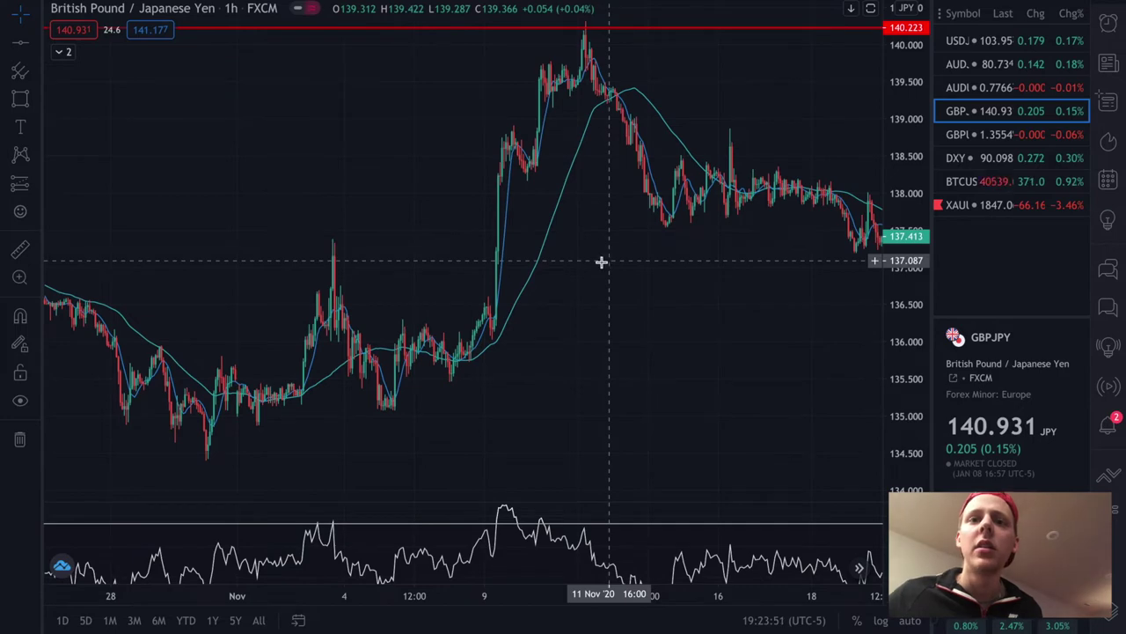
{"action": "left_click_drag", "start_coordinate": [563, 279], "coordinate": [666, 285]}
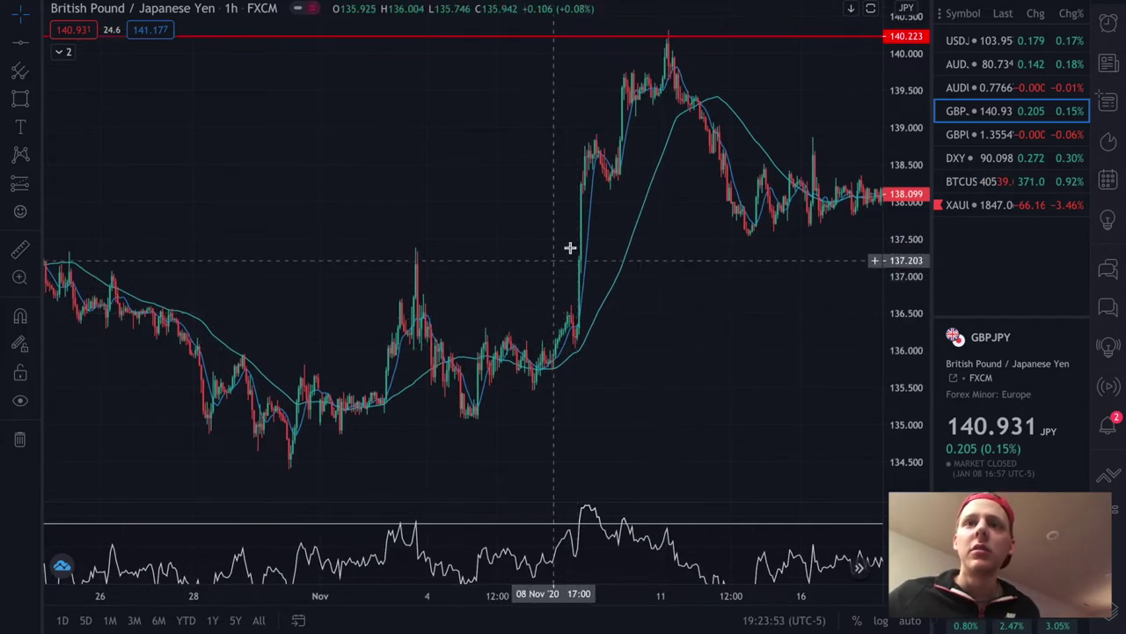
{"action": "scroll", "coordinate": [418, 243], "scroll_direction": "down", "scroll_amount": 5}
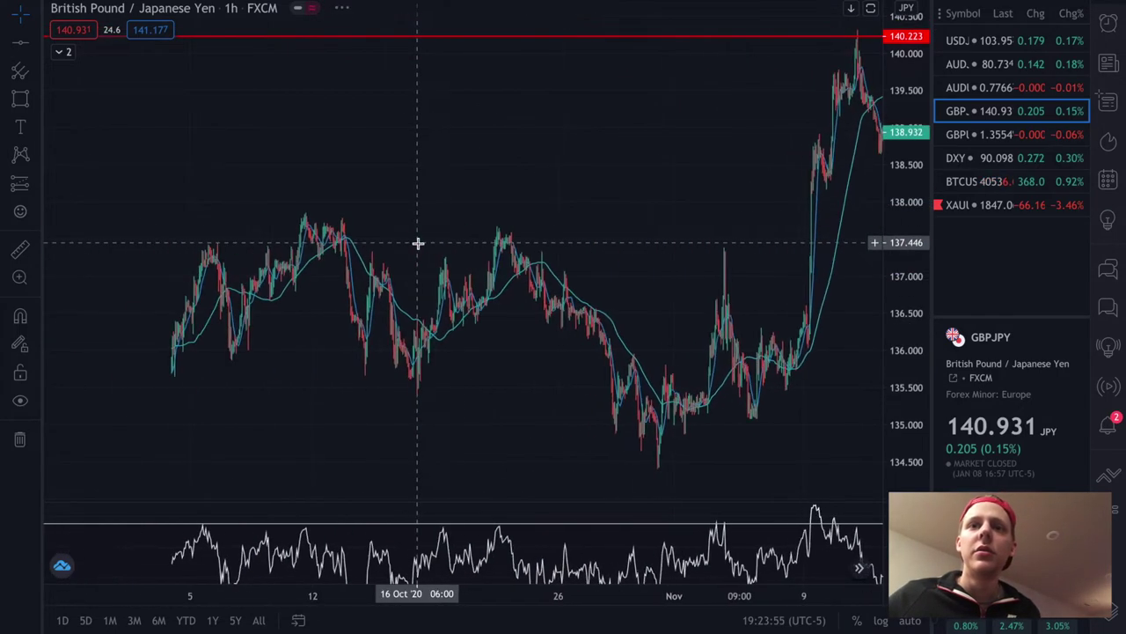
{"action": "scroll", "coordinate": [418, 243], "scroll_direction": "up", "scroll_amount": 5}
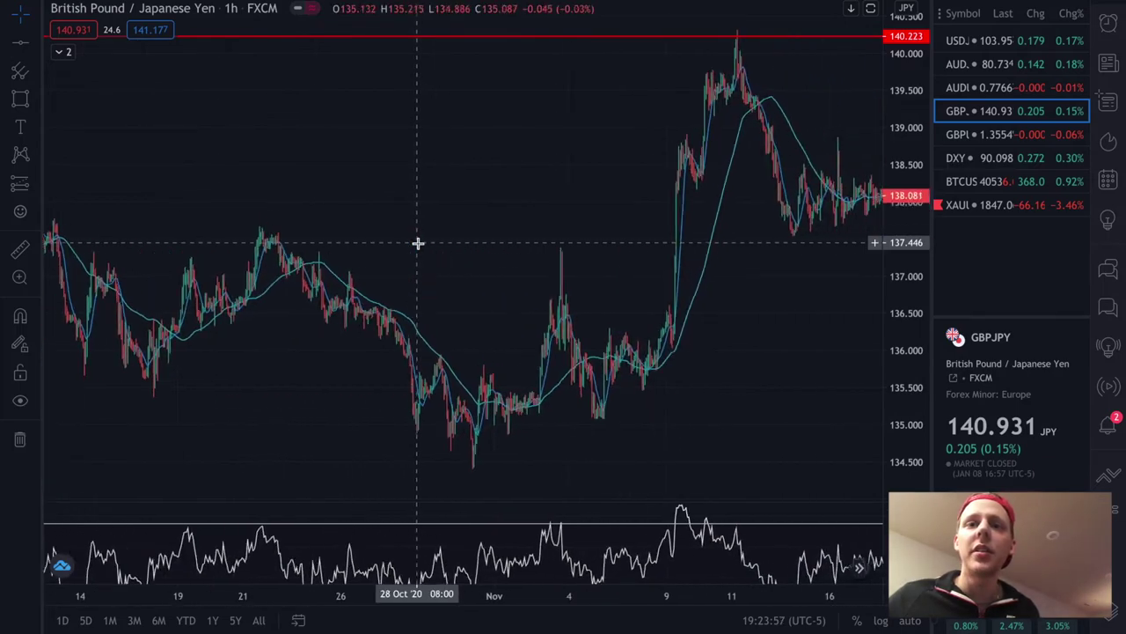
{"action": "scroll", "coordinate": [418, 243], "scroll_direction": "right", "scroll_amount": 10}
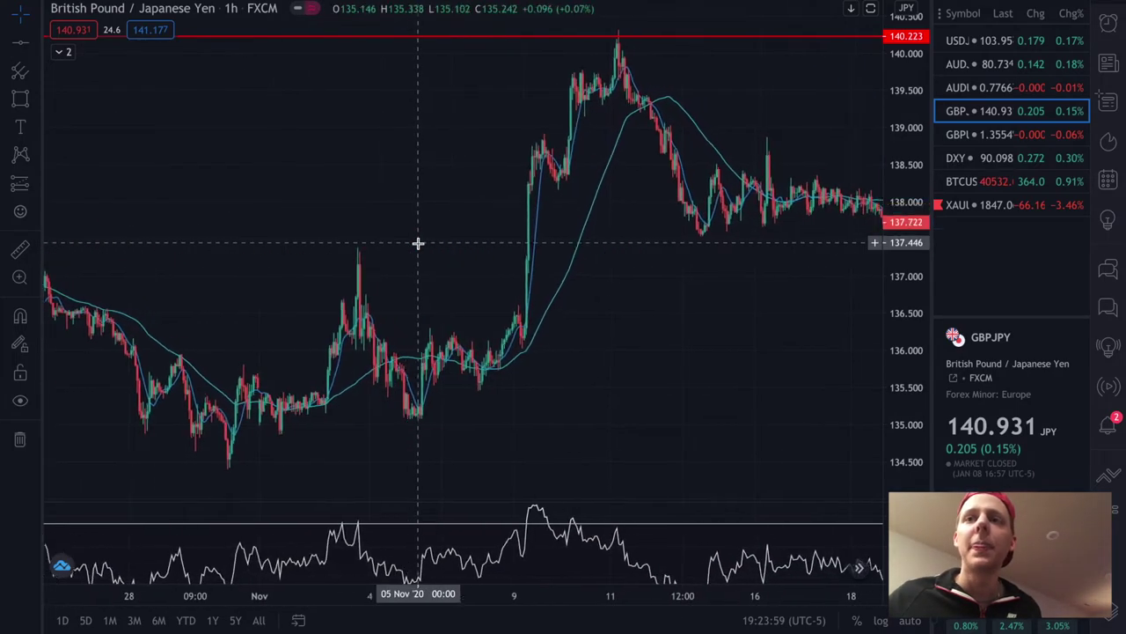
{"action": "scroll", "coordinate": [418, 243], "scroll_direction": "right", "scroll_amount": 10}
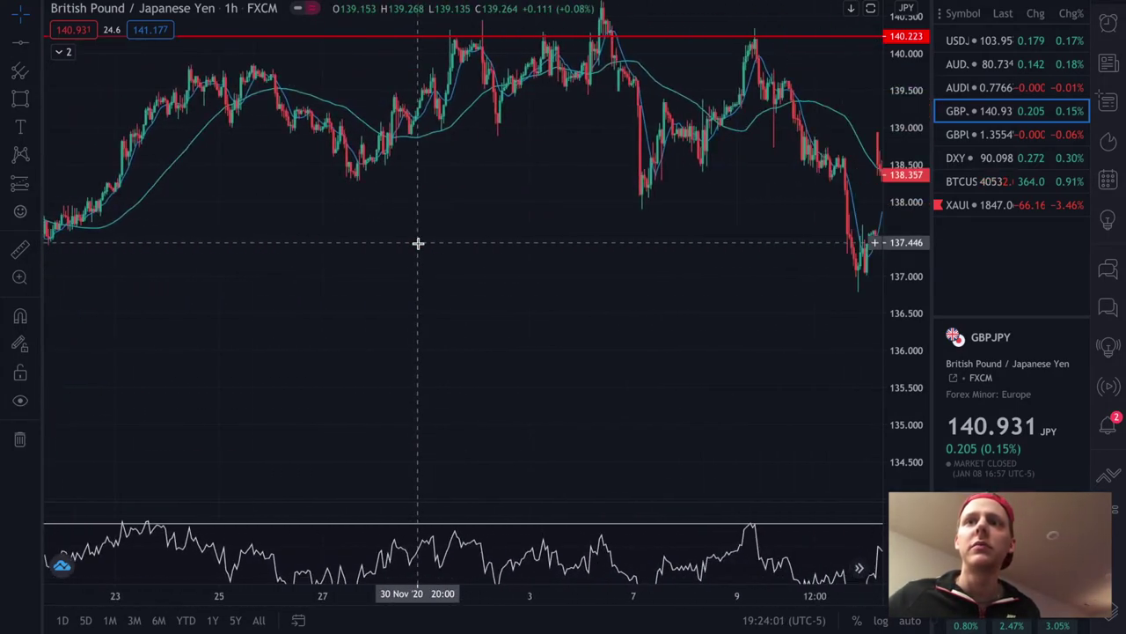
{"action": "scroll", "coordinate": [418, 243], "scroll_direction": "right", "scroll_amount": 10}
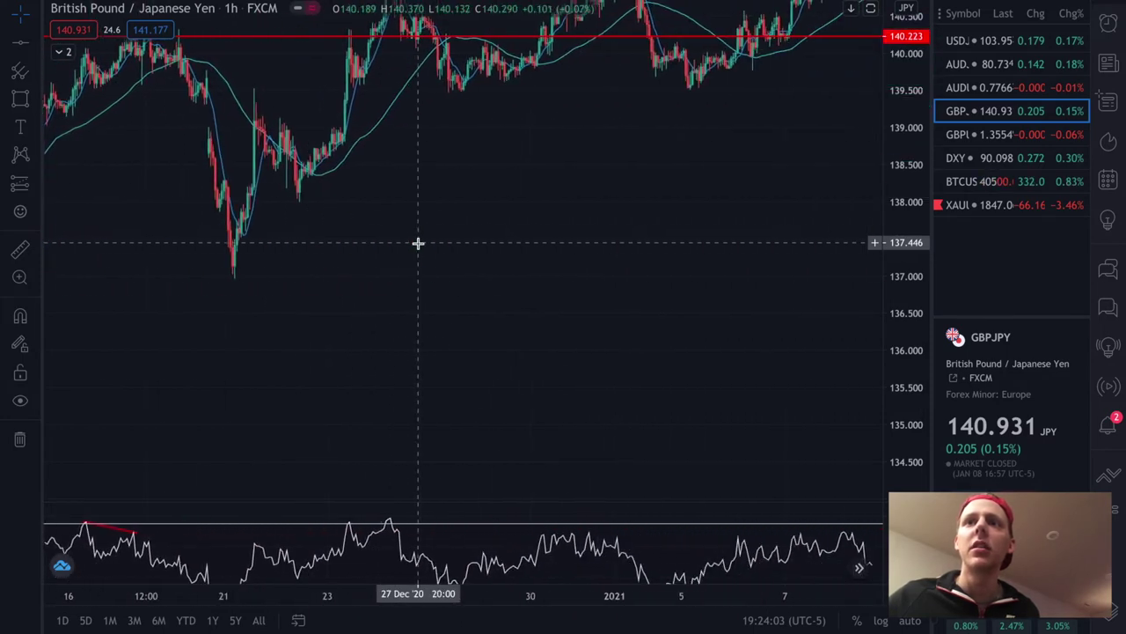
{"action": "left_click_drag", "start_coordinate": [520, 193], "coordinate": [751, 354]}
{"action": "left_click_drag", "start_coordinate": [919, 280], "coordinate": [807, 156]}
{"action": "left_click_drag", "start_coordinate": [373, 353], "coordinate": [611, 357]}
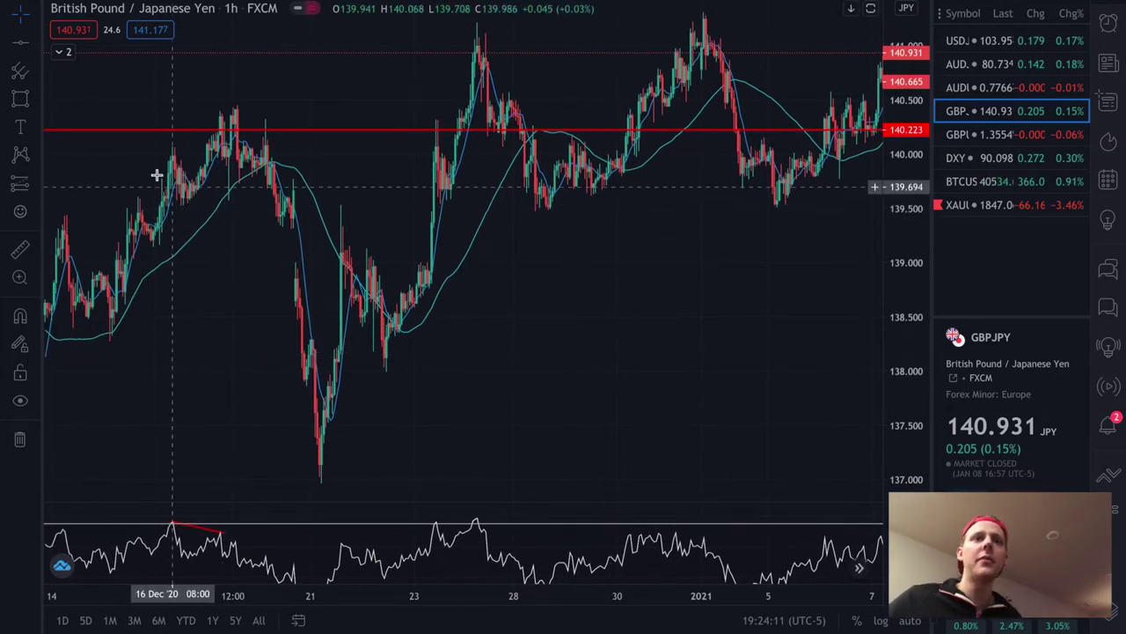
{"action": "scroll", "coordinate": [170, 149], "scroll_direction": "up", "scroll_amount": 5}
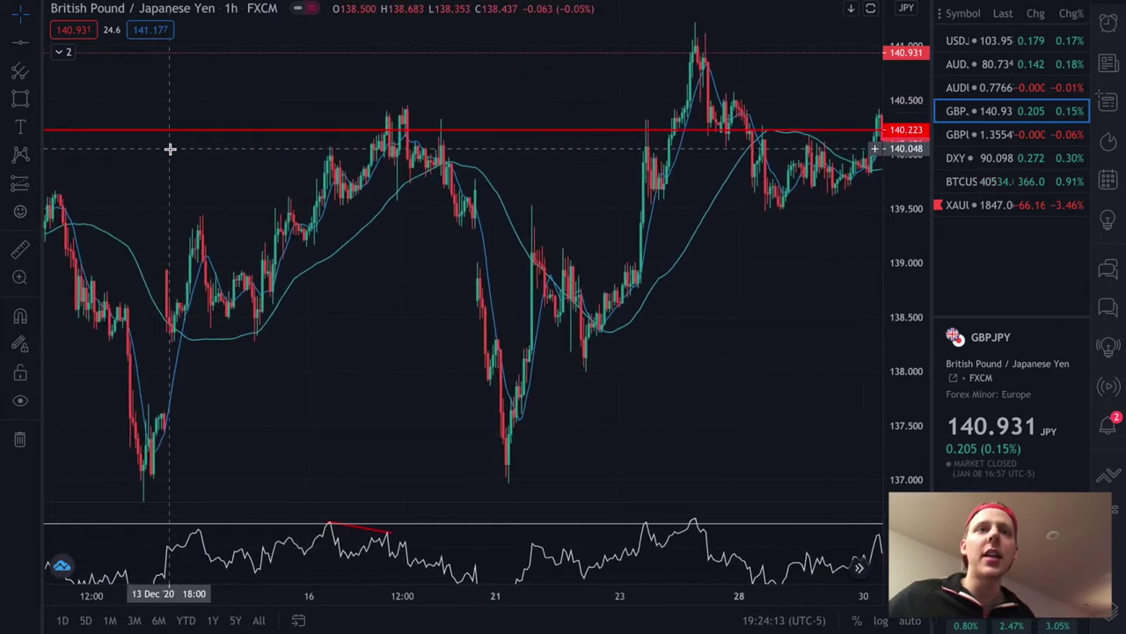
Draw a new teal box over the 16–18 Dec highs and extend it down to about 139.84
{"action": "left_click", "coordinate": [20, 101]}
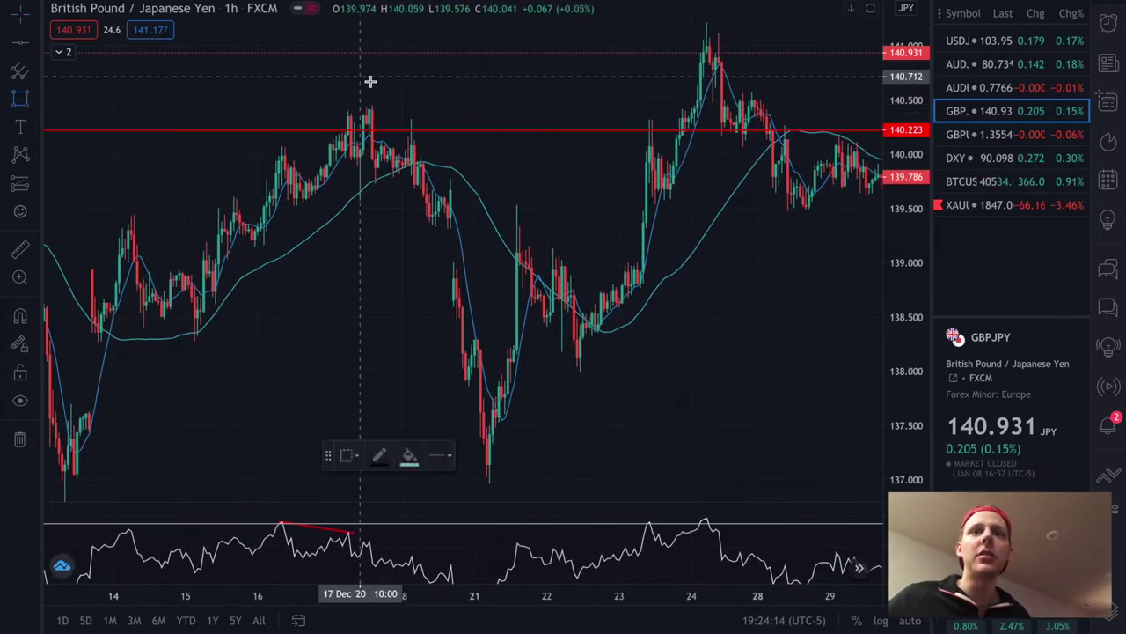
{"action": "left_click", "coordinate": [321, 111]}
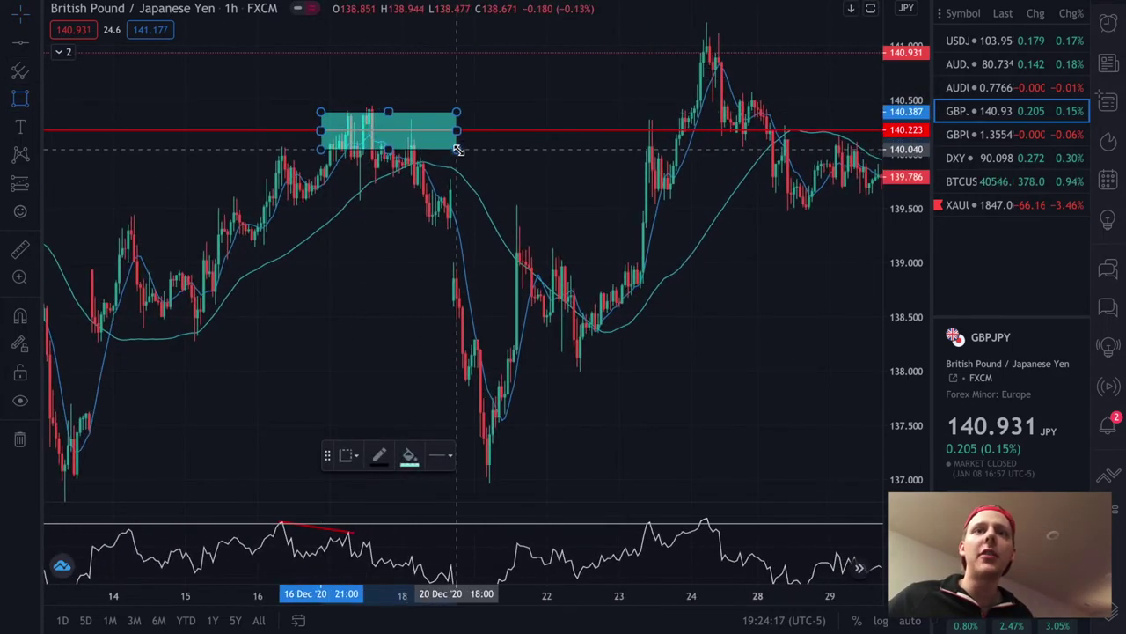
{"action": "left_click", "coordinate": [456, 149]}
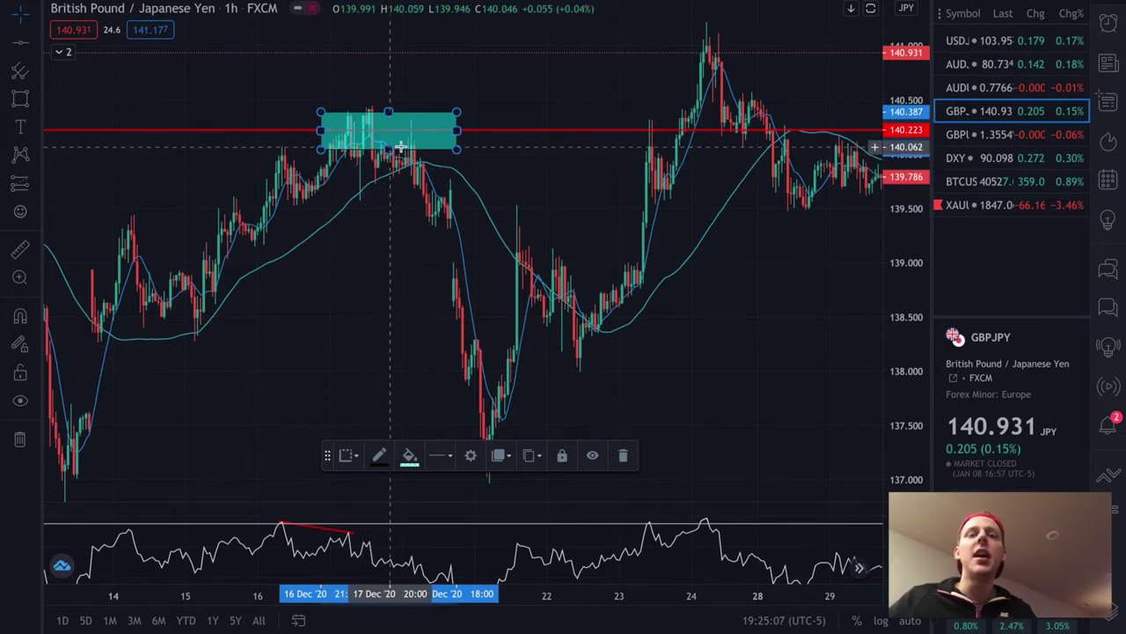
{"action": "left_click_drag", "start_coordinate": [456, 148], "coordinate": [453, 172]}
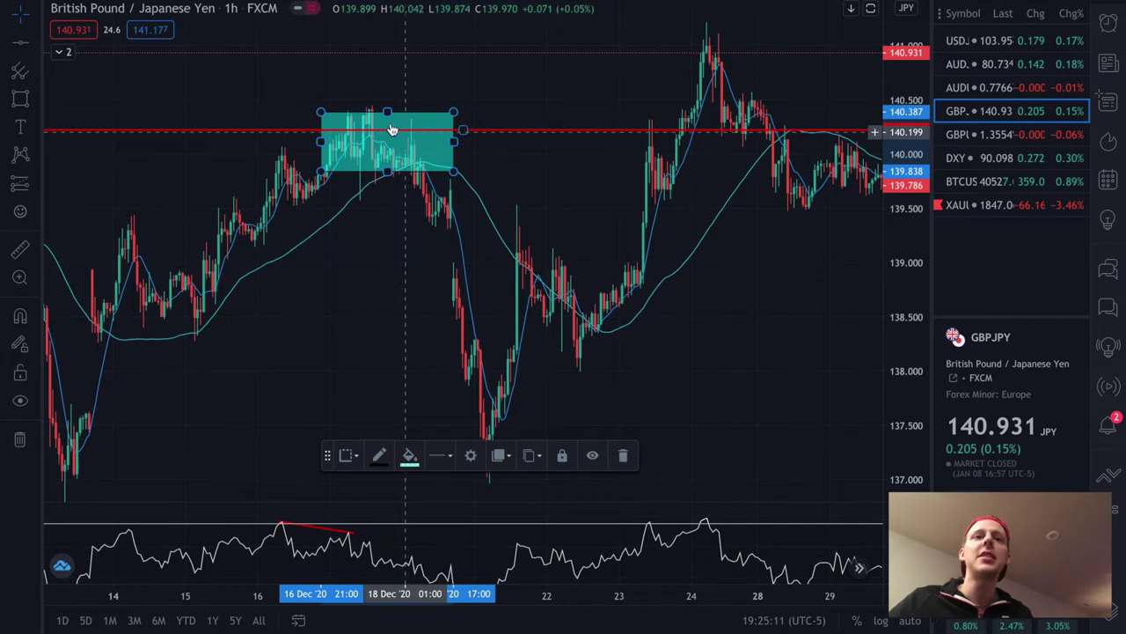
{"action": "left_click", "coordinate": [231, 8]}
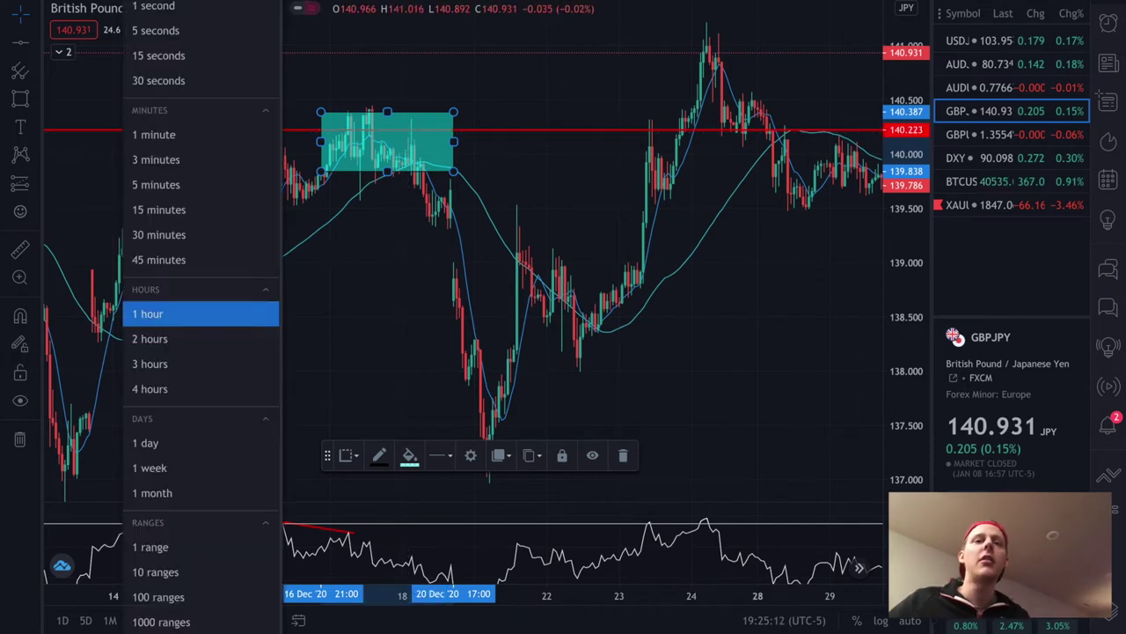
Switch GBP/JPY to the 15-minute interval and pan back toward the teal zone
{"action": "left_click", "coordinate": [161, 211]}
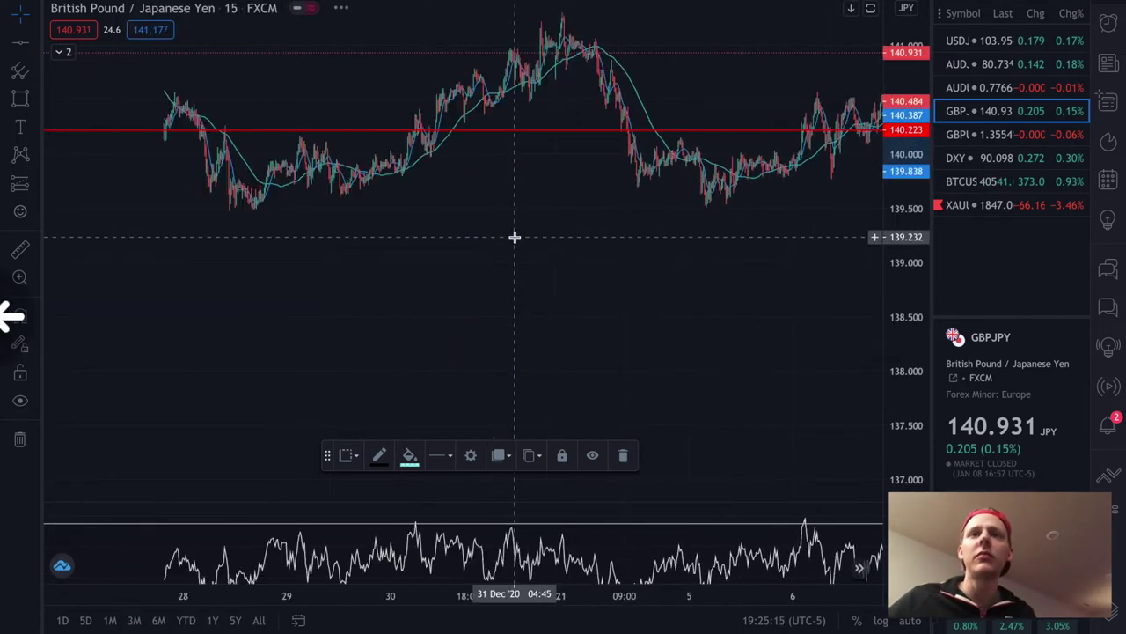
{"action": "left_click_drag", "start_coordinate": [515, 236], "coordinate": [648, 319]}
{"action": "scroll", "coordinate": [498, 302], "scroll_direction": "down", "scroll_amount": 3}
{"action": "scroll", "coordinate": [495, 296], "scroll_direction": "left", "scroll_amount": 3}
{"action": "scroll", "coordinate": [498, 299], "scroll_direction": "up", "scroll_amount": 5}
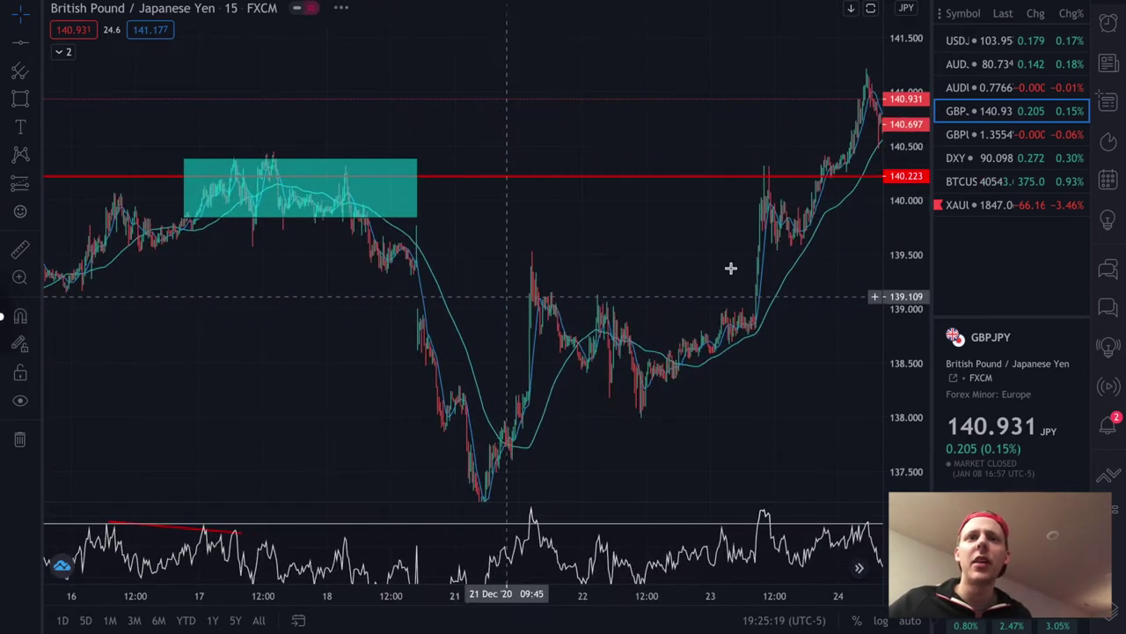
Enlarge the candles around the December 17–18 top and delete the teal zone box
{"action": "left_click_drag", "start_coordinate": [906, 264], "coordinate": [907, 193]}
{"action": "scroll", "coordinate": [469, 158], "scroll_direction": "left", "scroll_amount": 3}
{"action": "scroll", "coordinate": [469, 158], "scroll_direction": "left", "scroll_amount": 3}
{"action": "scroll", "coordinate": [469, 158], "scroll_direction": "up", "scroll_amount": 5}
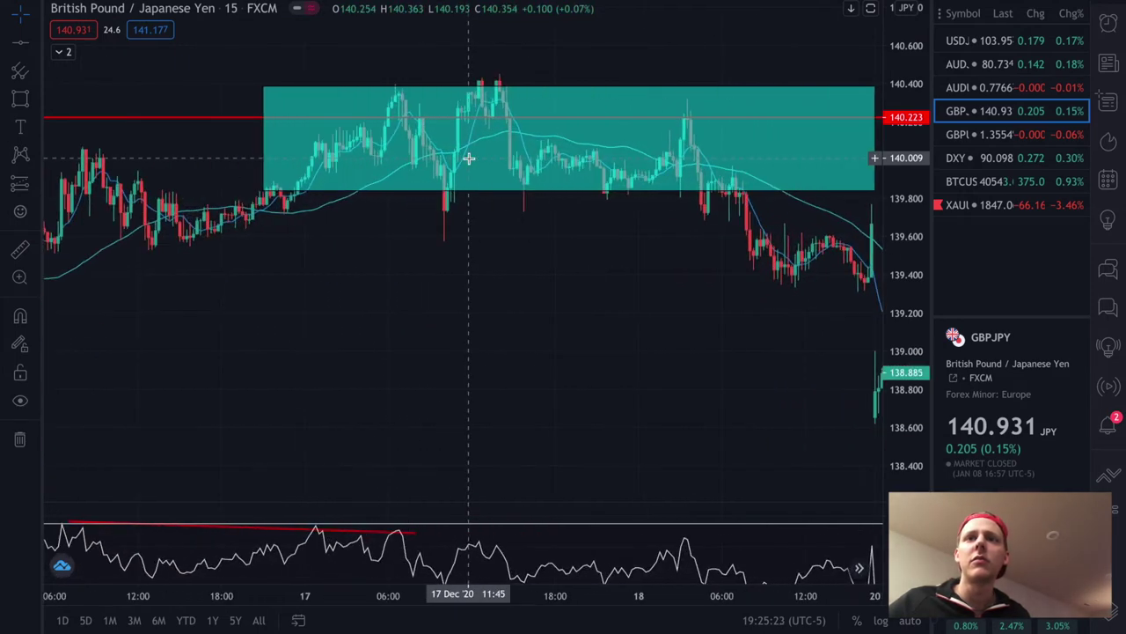
{"action": "scroll", "coordinate": [469, 158], "scroll_direction": "right", "scroll_amount": 2}
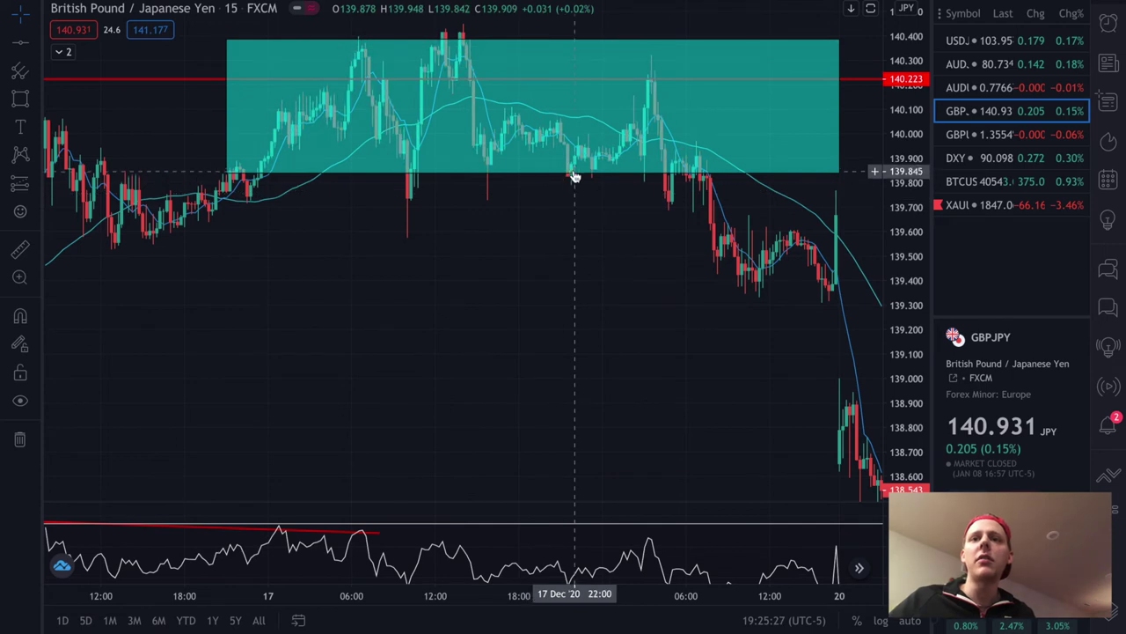
{"action": "left_click", "coordinate": [528, 175]}
{"action": "key", "text": "Delete"}
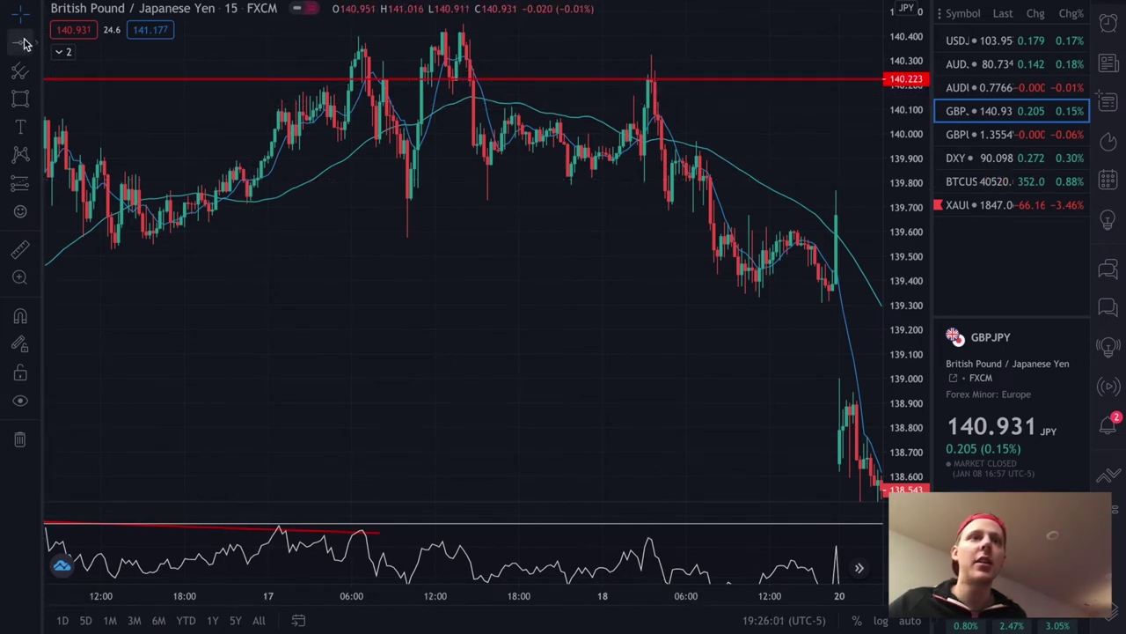
Draw a thin teal rectangle across the December 18 spike on the 140.223 level
{"action": "left_click", "coordinate": [20, 100]}
{"action": "left_click", "coordinate": [605, 80]}
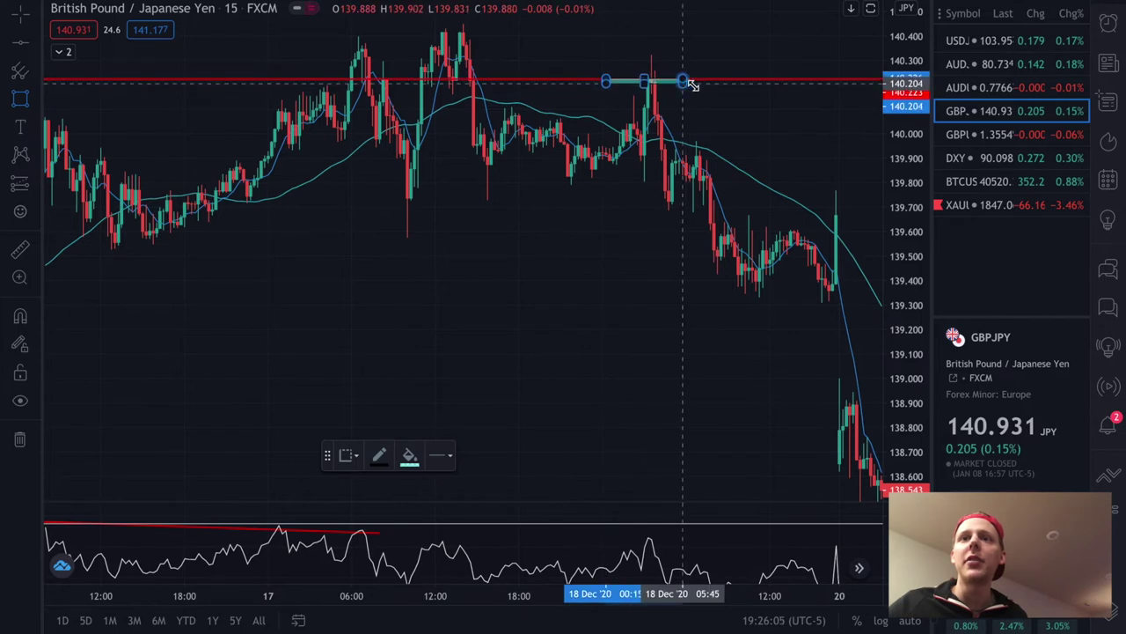
{"action": "left_click", "coordinate": [697, 85]}
{"action": "double_click", "coordinate": [696, 84]}
{"action": "key", "text": "Escape"}
{"action": "left_click", "coordinate": [566, 35]}
Add a red horizontal level above the 17 Dec highs at about 140.45
{"action": "left_click", "coordinate": [530, 78]}
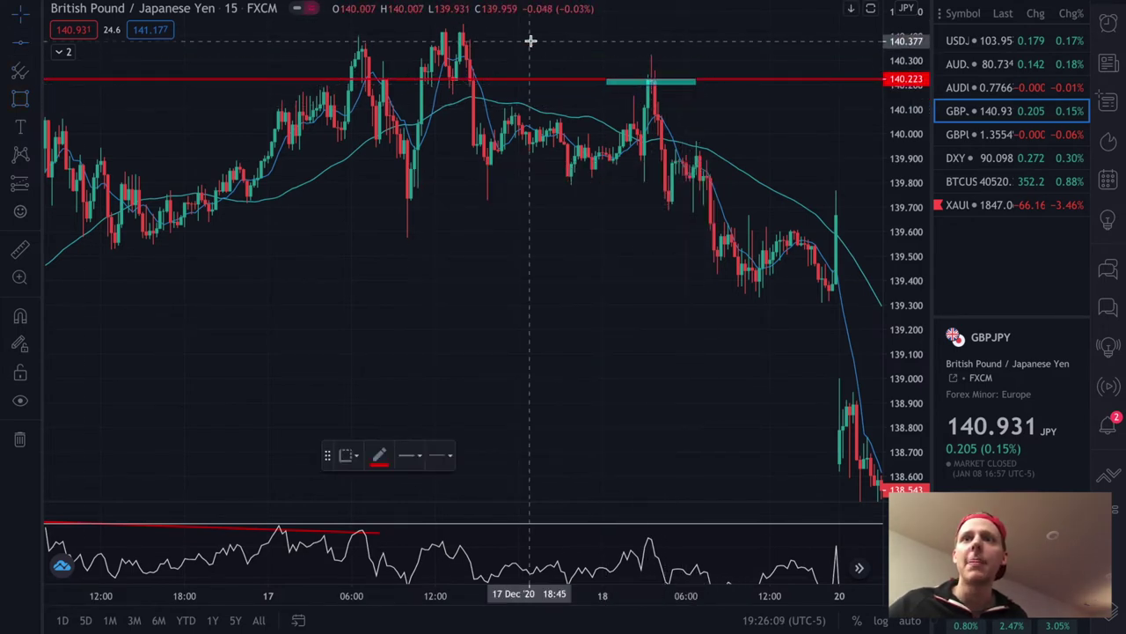
{"action": "left_click", "coordinate": [531, 40]}
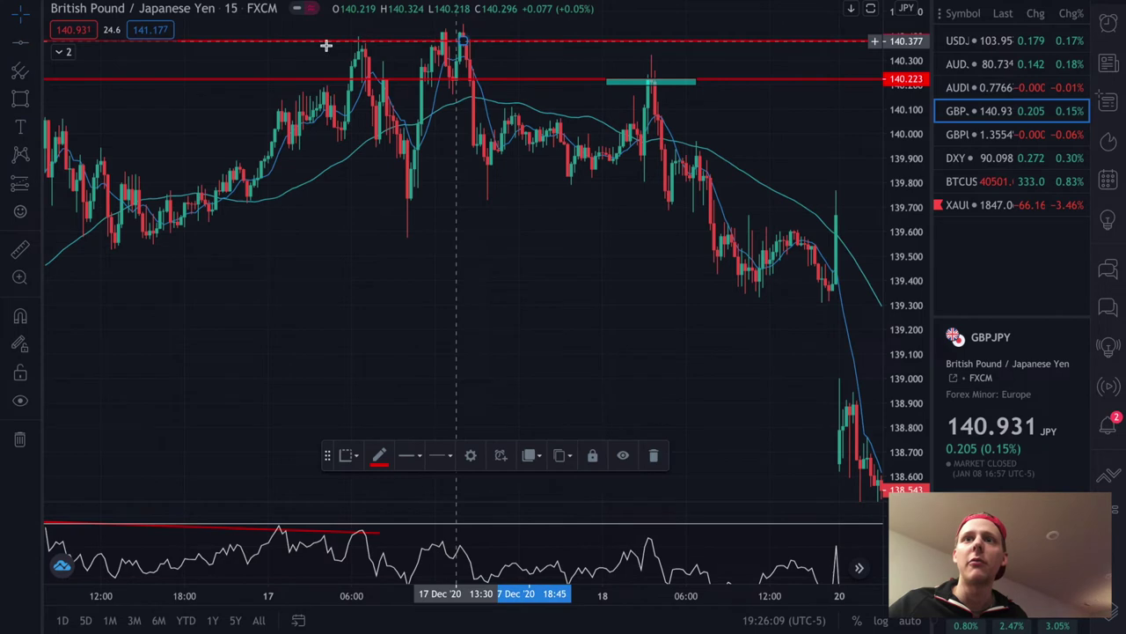
{"action": "left_click", "coordinate": [33, 57]}
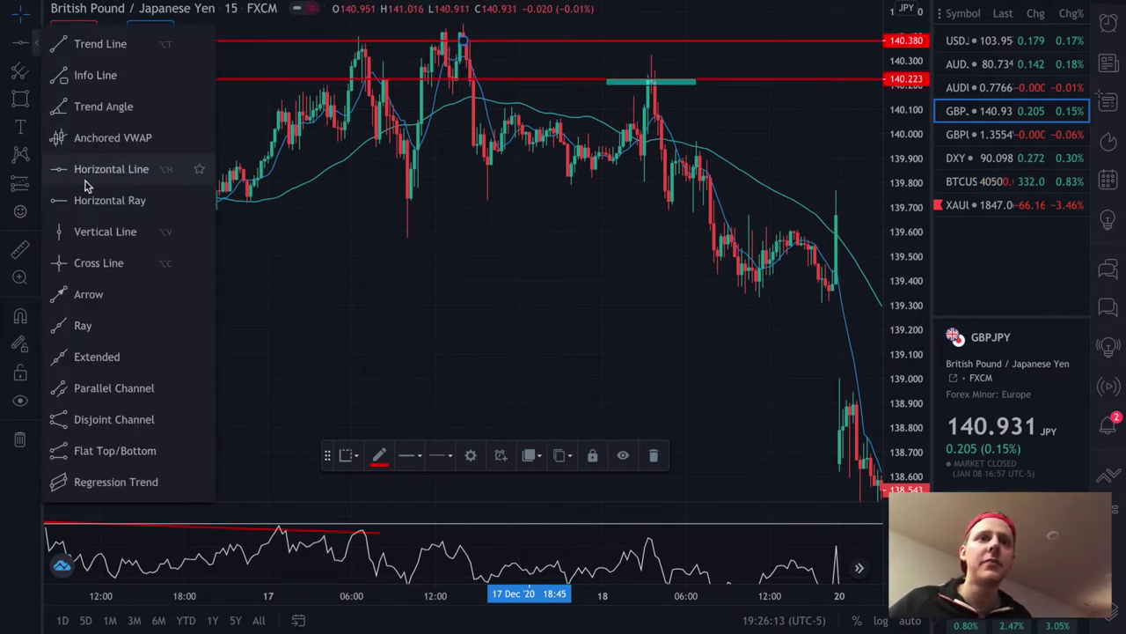
{"action": "left_click", "coordinate": [263, 49]}
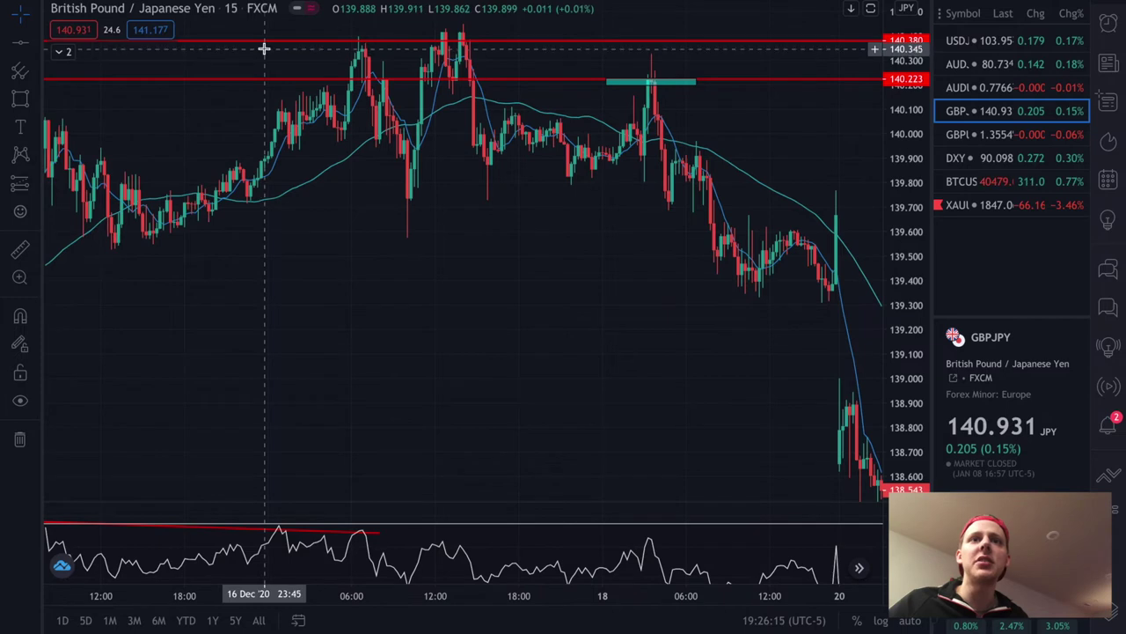
{"action": "left_click_drag", "start_coordinate": [264, 47], "coordinate": [258, 19]}
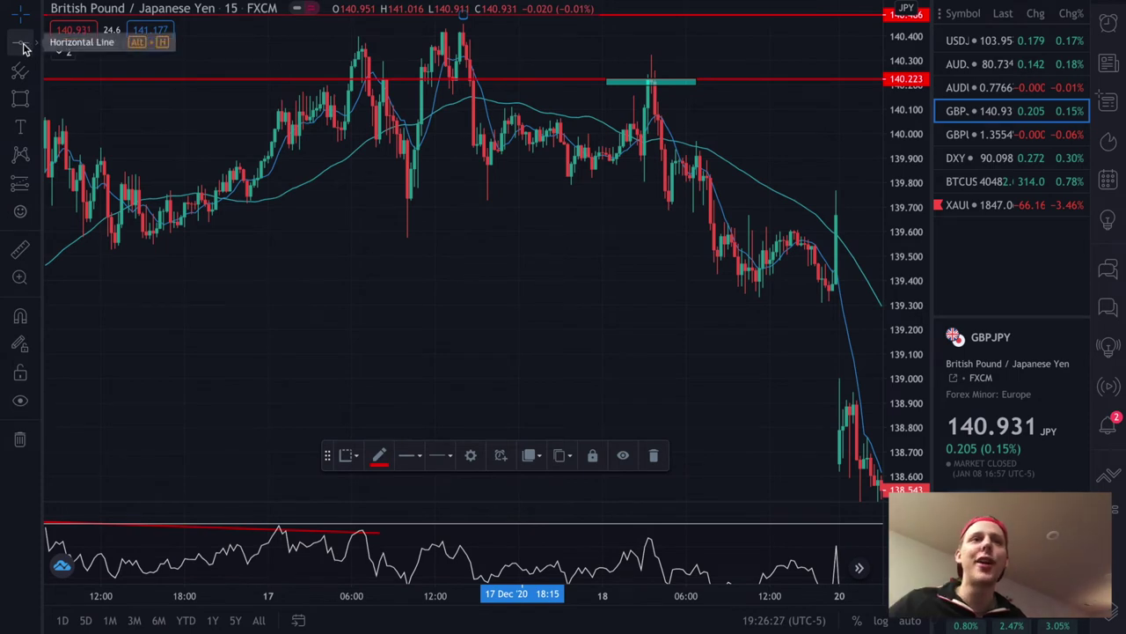
Place a long position entering near 140.086, with a 1:1 target near 140.48 and stop near 139.69
{"action": "left_click", "coordinate": [20, 183]}
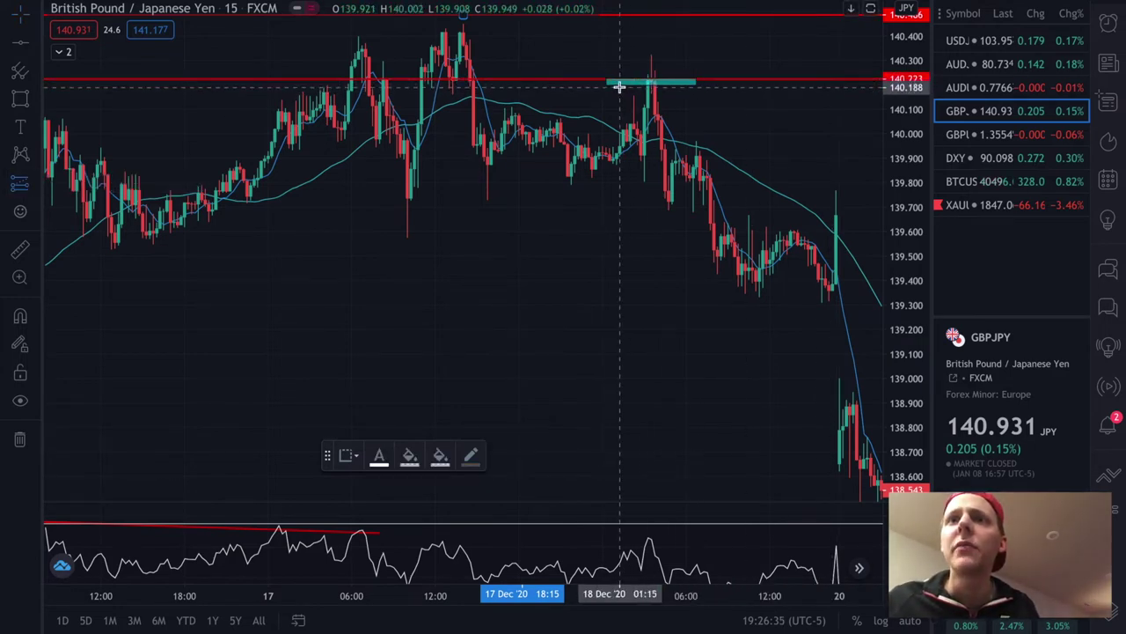
{"action": "left_click", "coordinate": [618, 84]}
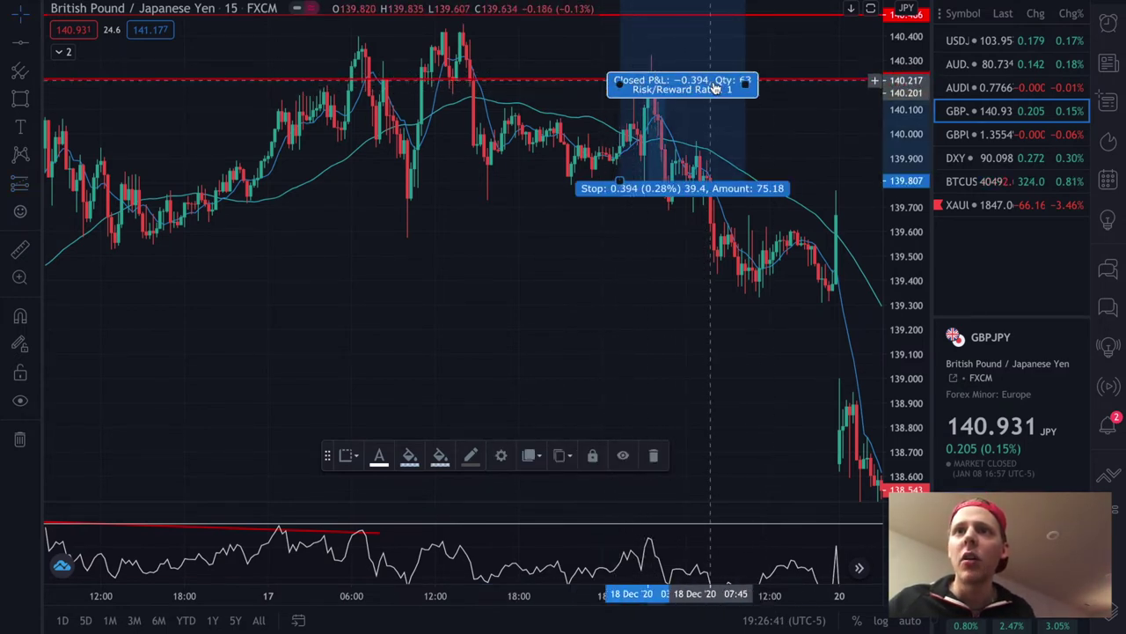
{"action": "left_click_drag", "start_coordinate": [715, 85], "coordinate": [708, 119]}
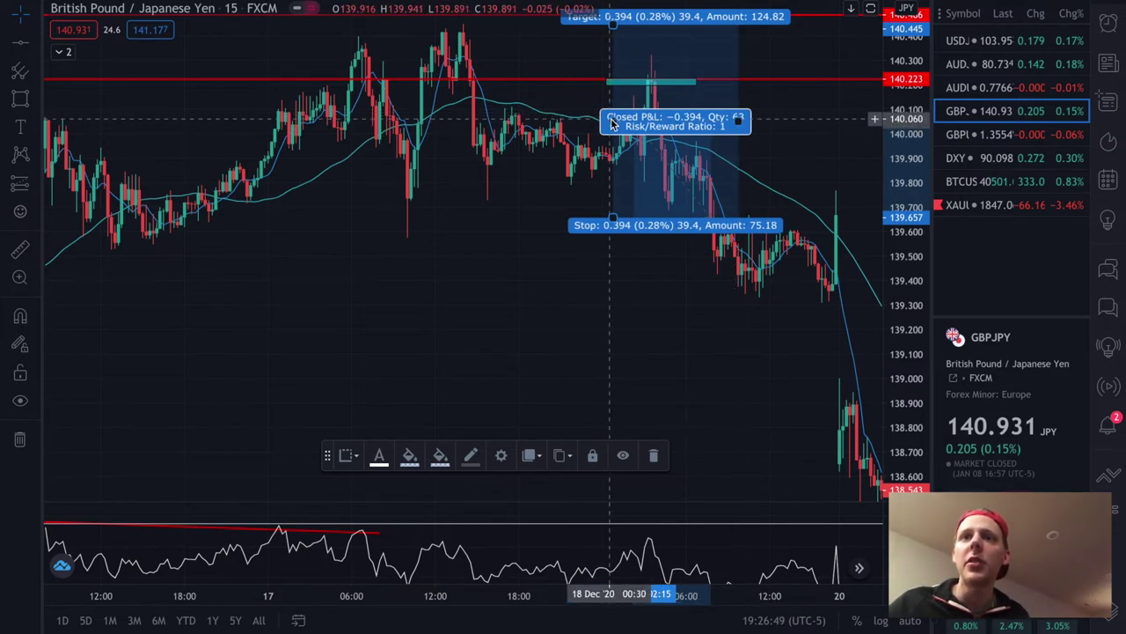
{"action": "left_click_drag", "start_coordinate": [630, 125], "coordinate": [630, 117]}
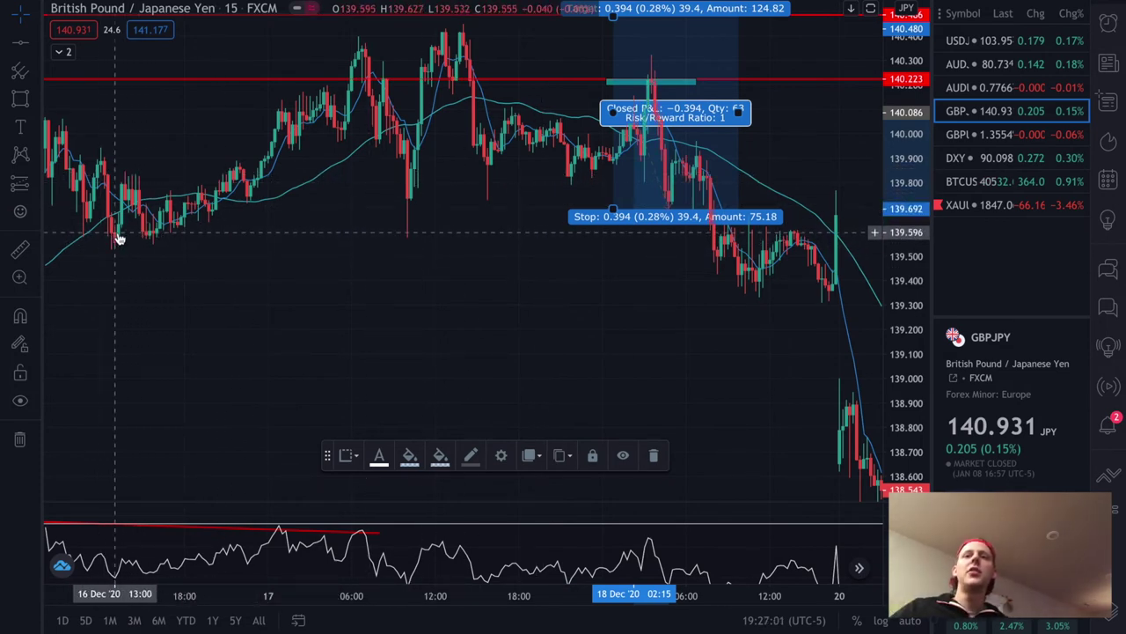
Add a red level at 139.788 and raise the long position's stop just above it
{"action": "left_click", "coordinate": [20, 42]}
{"action": "left_click", "coordinate": [463, 185]}
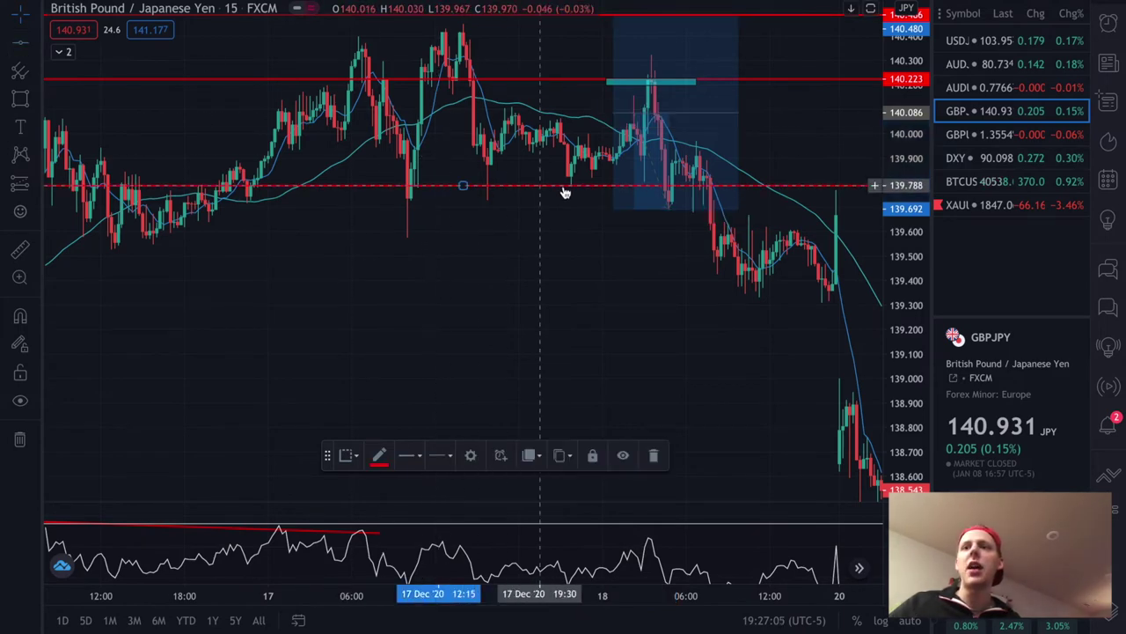
{"action": "left_click", "coordinate": [655, 88]}
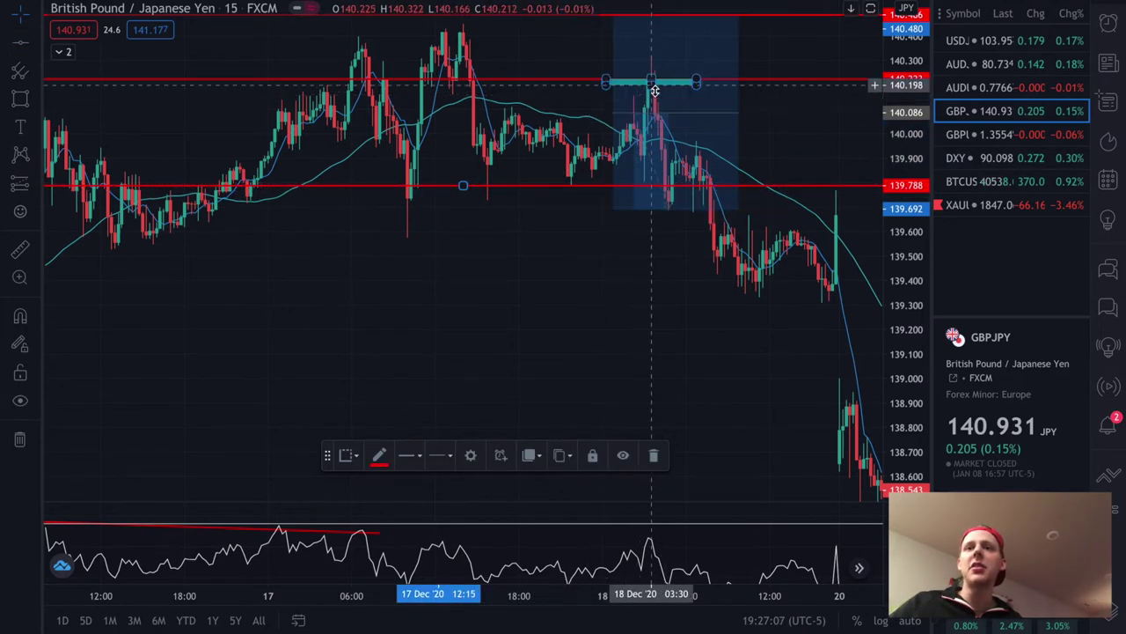
{"action": "left_click", "coordinate": [648, 83]}
{"action": "left_click_drag", "start_coordinate": [614, 212], "coordinate": [616, 184]}
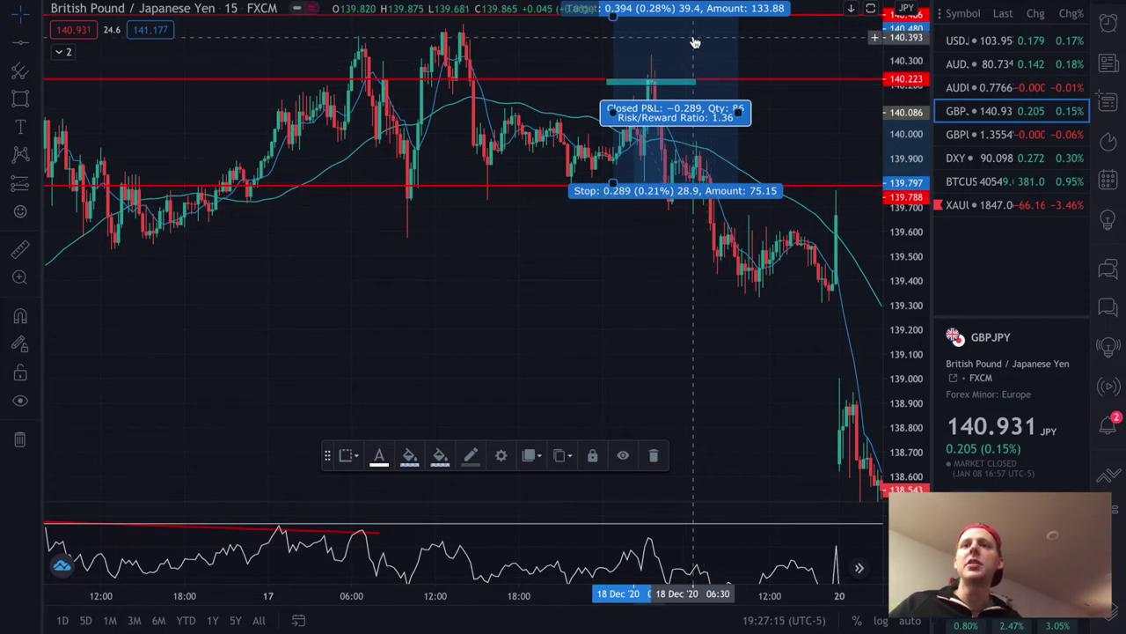
Delete the old long position and place a new one at the teal 140.2 bar
{"action": "left_click_drag", "start_coordinate": [614, 22], "coordinate": [606, 15]}
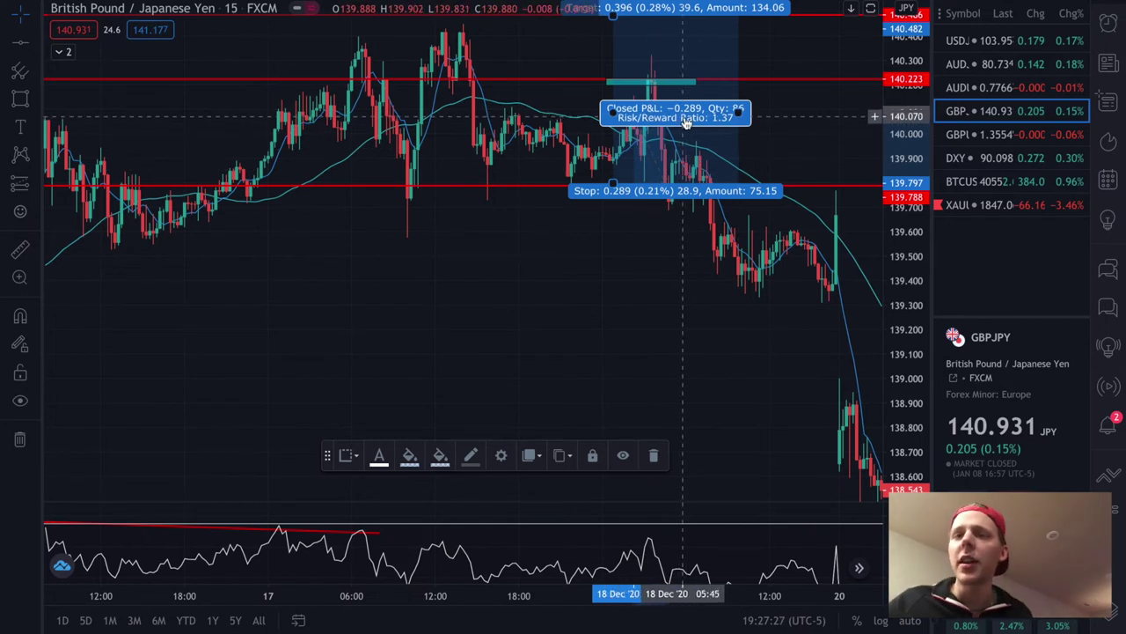
{"action": "key", "text": "Delete"}
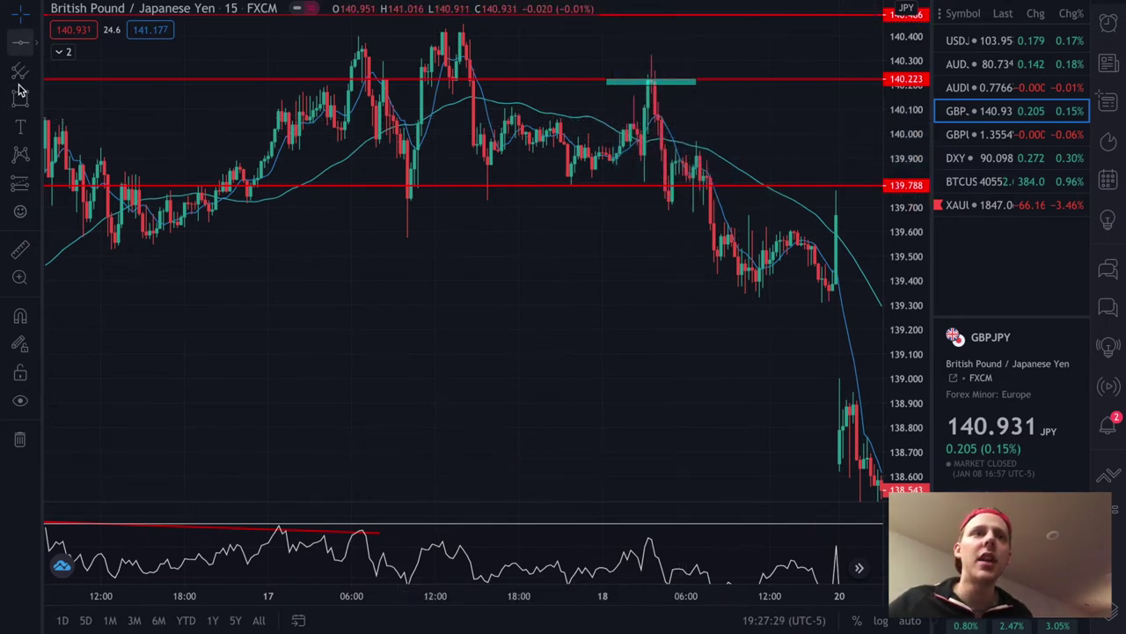
{"action": "left_click", "coordinate": [19, 187]}
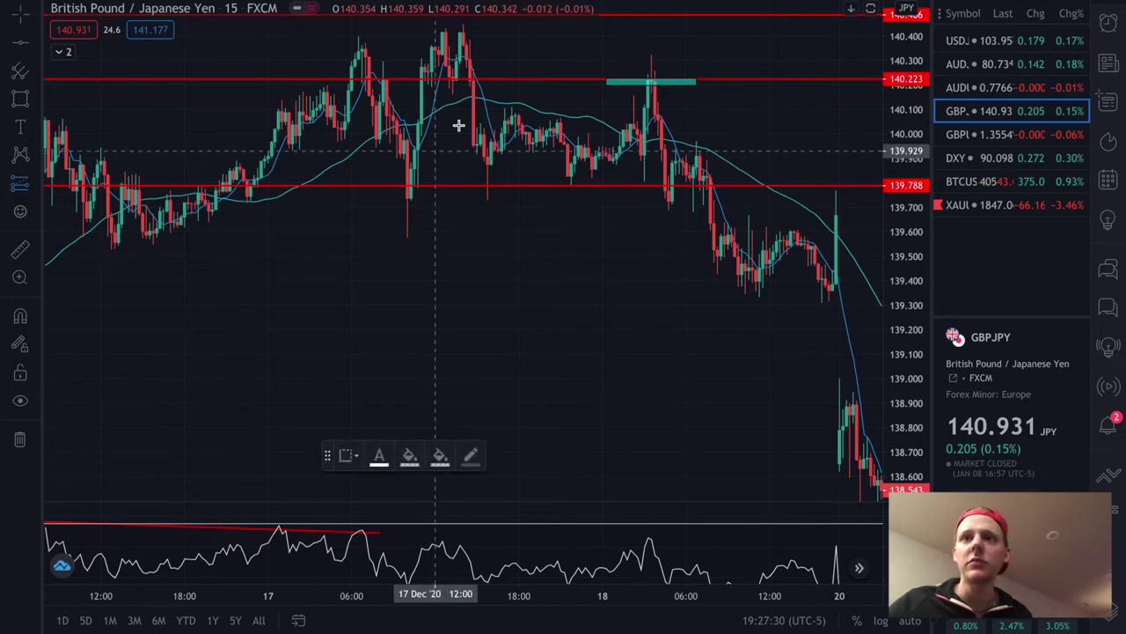
{"action": "left_click", "coordinate": [589, 83]}
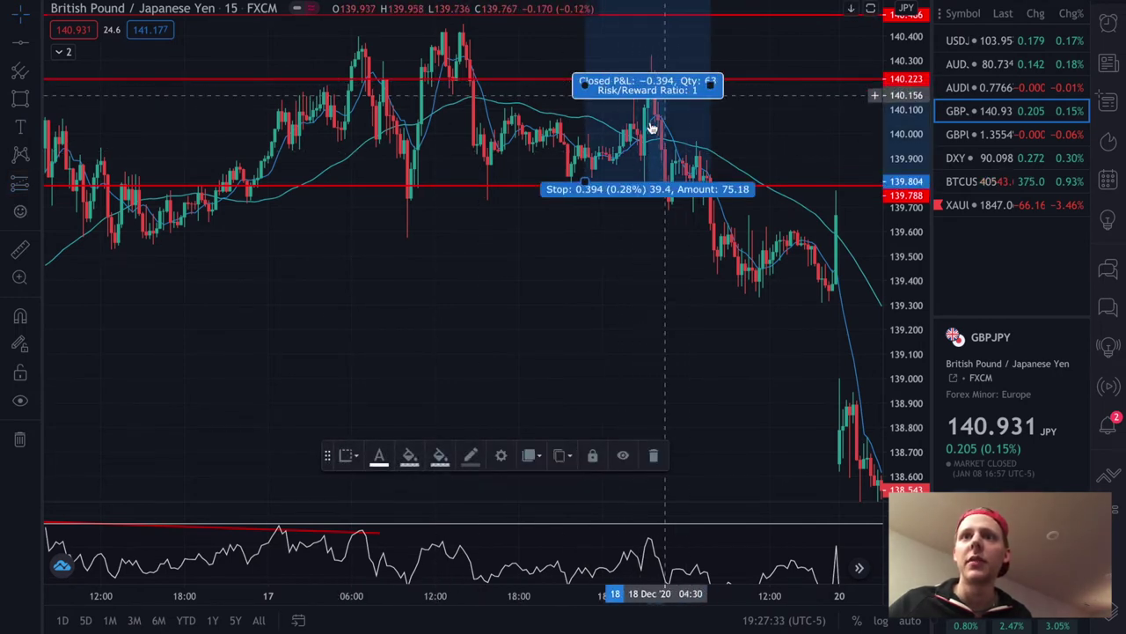
Lower the long position's target to about 140.36, giving a 0.41 risk/reward
{"action": "left_click_drag", "start_coordinate": [628, 322], "coordinate": [581, 202]}
{"action": "left_click", "coordinate": [595, 109]}
{"action": "left_click_drag", "start_coordinate": [588, 83], "coordinate": [581, 110]}
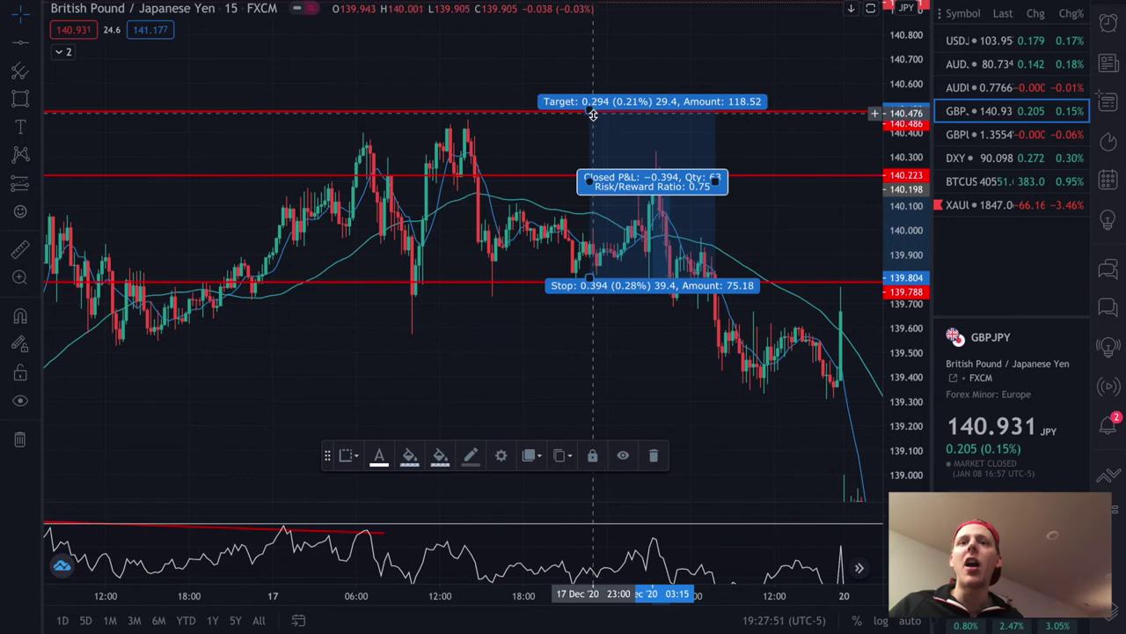
{"action": "left_click_drag", "start_coordinate": [589, 110], "coordinate": [586, 141]}
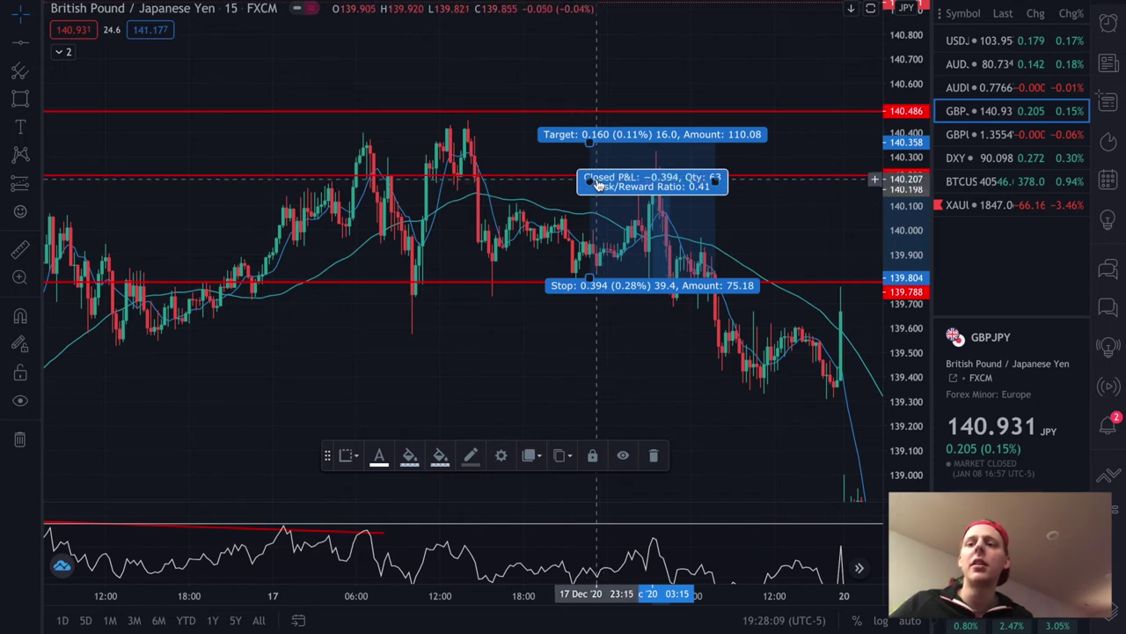
Delete the long position and place a trial short position at the teal bar
{"action": "key", "text": "Delete"}
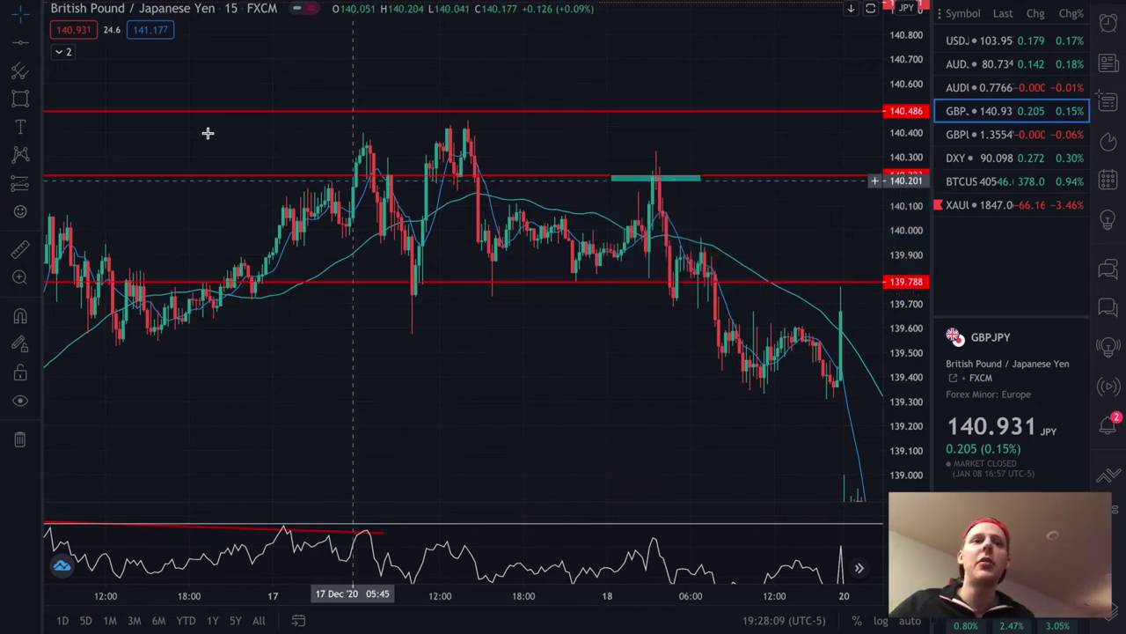
{"action": "left_click", "coordinate": [26, 187]}
{"action": "left_click", "coordinate": [68, 217]}
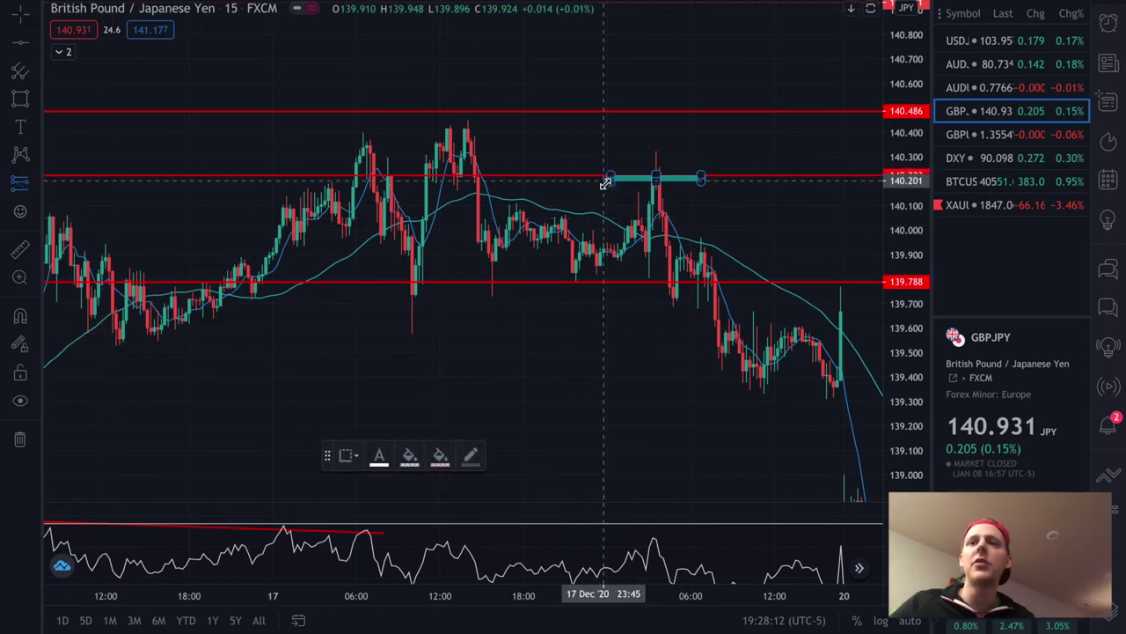
{"action": "left_click", "coordinate": [603, 183]}
Adjust the short position's stop from 0.151 to 0.256, then delete it
{"action": "left_click_drag", "start_coordinate": [604, 87], "coordinate": [605, 147]}
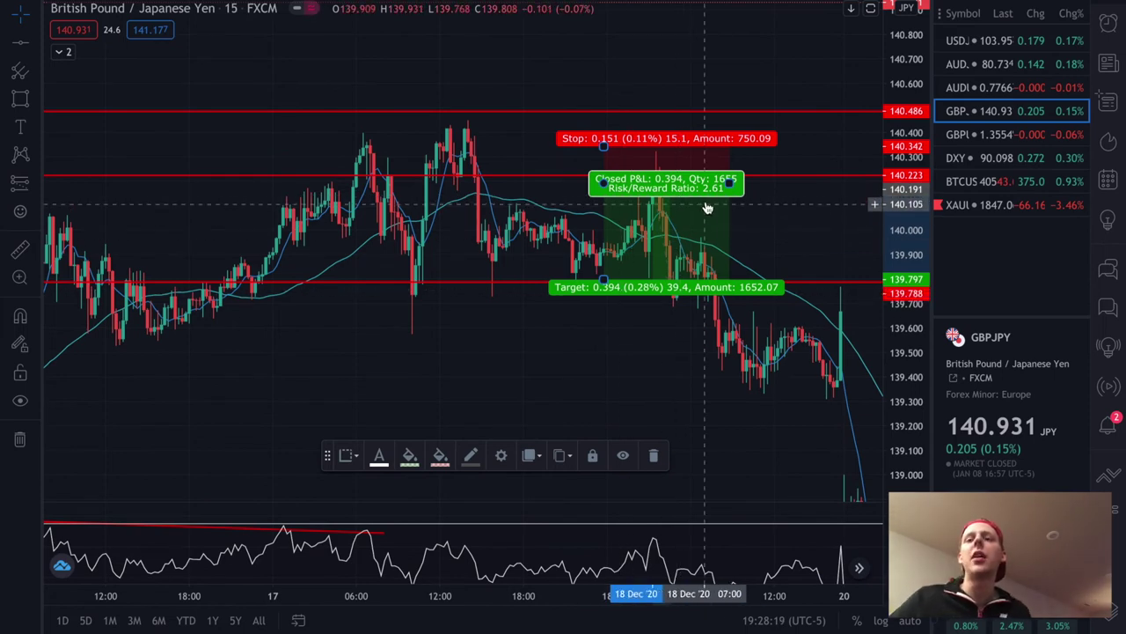
{"action": "left_click_drag", "start_coordinate": [606, 148], "coordinate": [598, 121]}
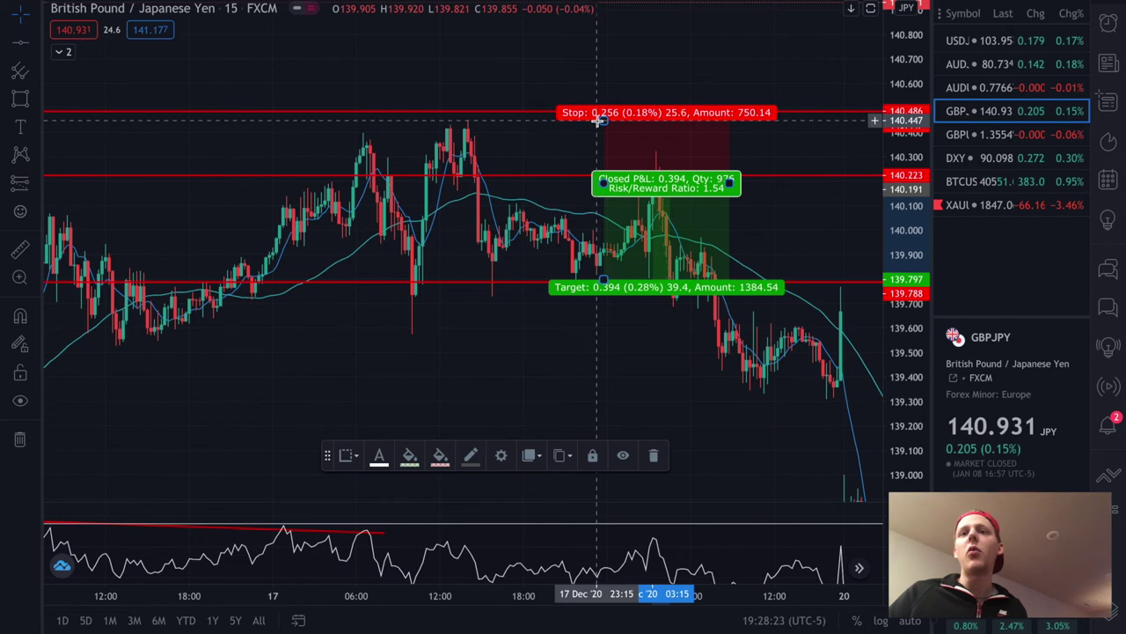
{"action": "key", "text": "Delete"}
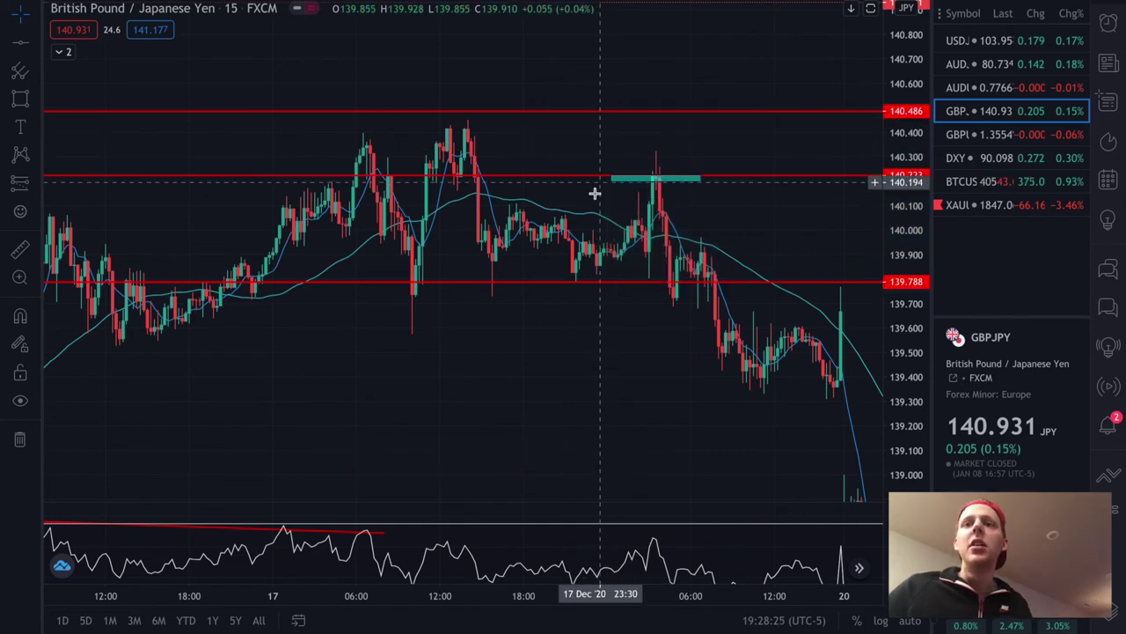
{"action": "left_click", "coordinate": [658, 178]}
Compress the price scale and switch the chart to 1-hour bars, via 2-hour
{"action": "scroll", "coordinate": [661, 195], "scroll_direction": "right", "scroll_amount": 3}
{"action": "scroll", "coordinate": [661, 194], "scroll_direction": "right", "scroll_amount": 15}
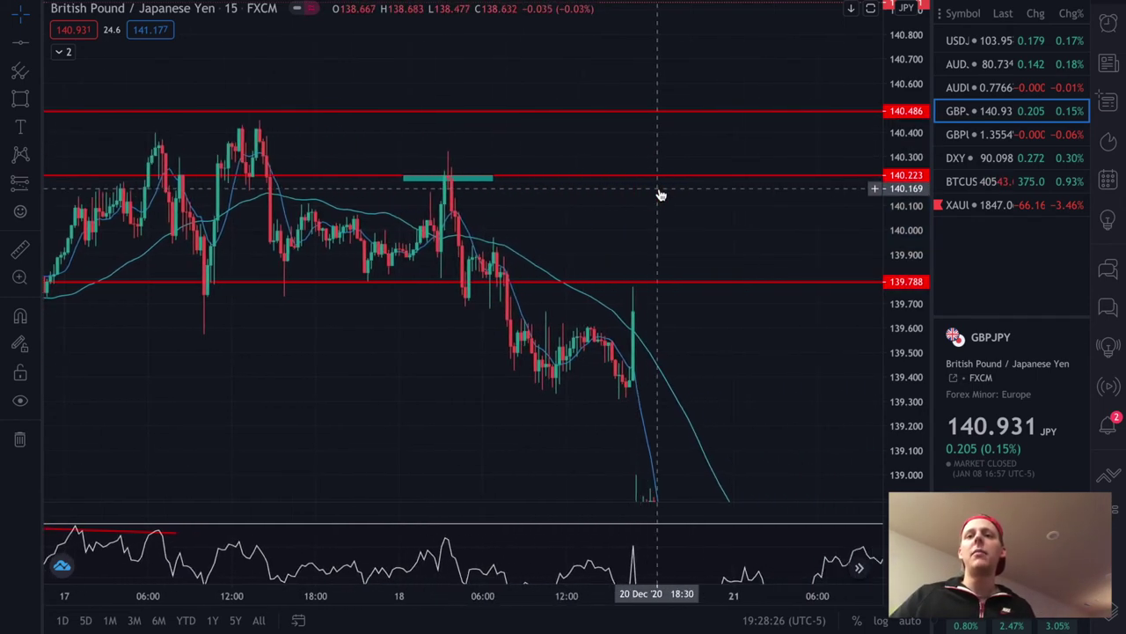
{"action": "scroll", "coordinate": [661, 194], "scroll_direction": "right", "scroll_amount": 3}
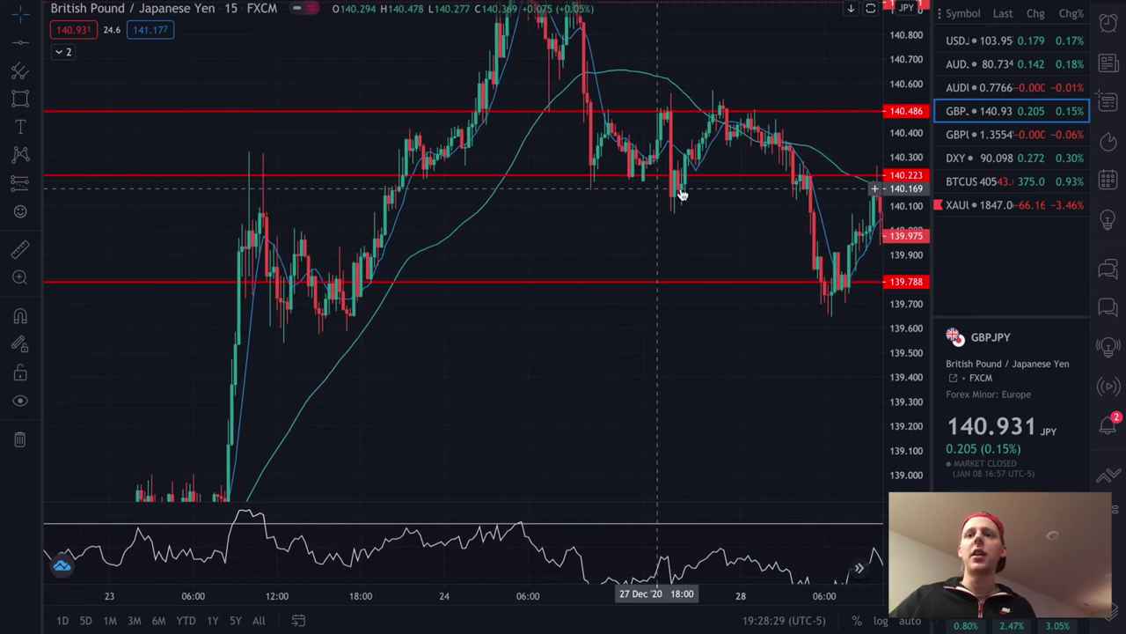
{"action": "left_click_drag", "start_coordinate": [904, 143], "coordinate": [904, 189]}
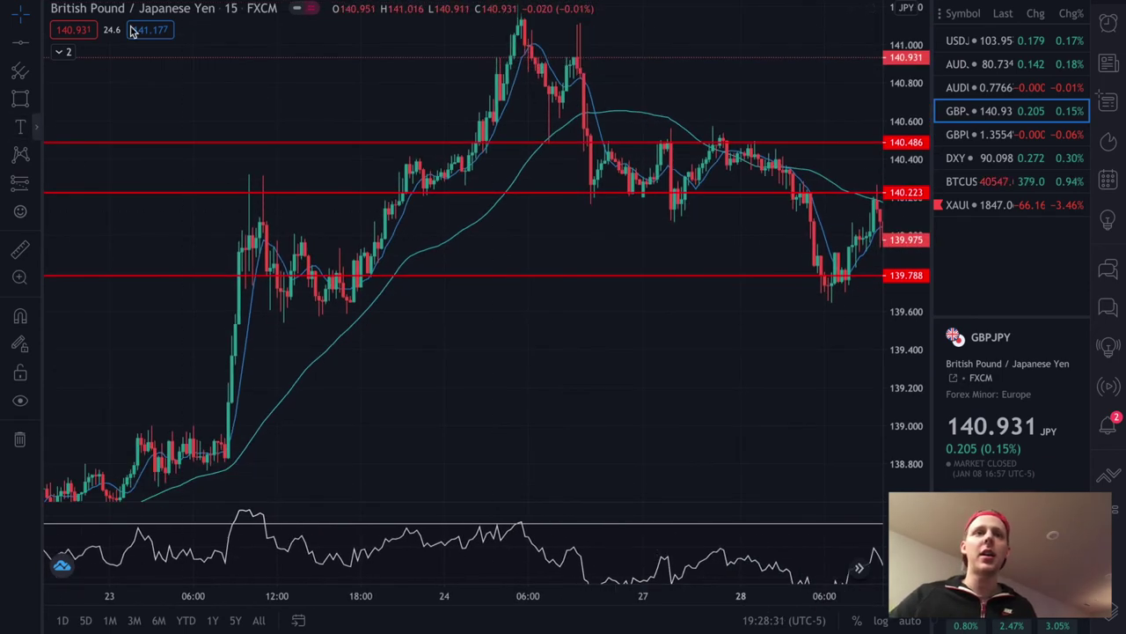
{"action": "left_click", "coordinate": [231, 8]}
{"action": "left_click", "coordinate": [156, 334]}
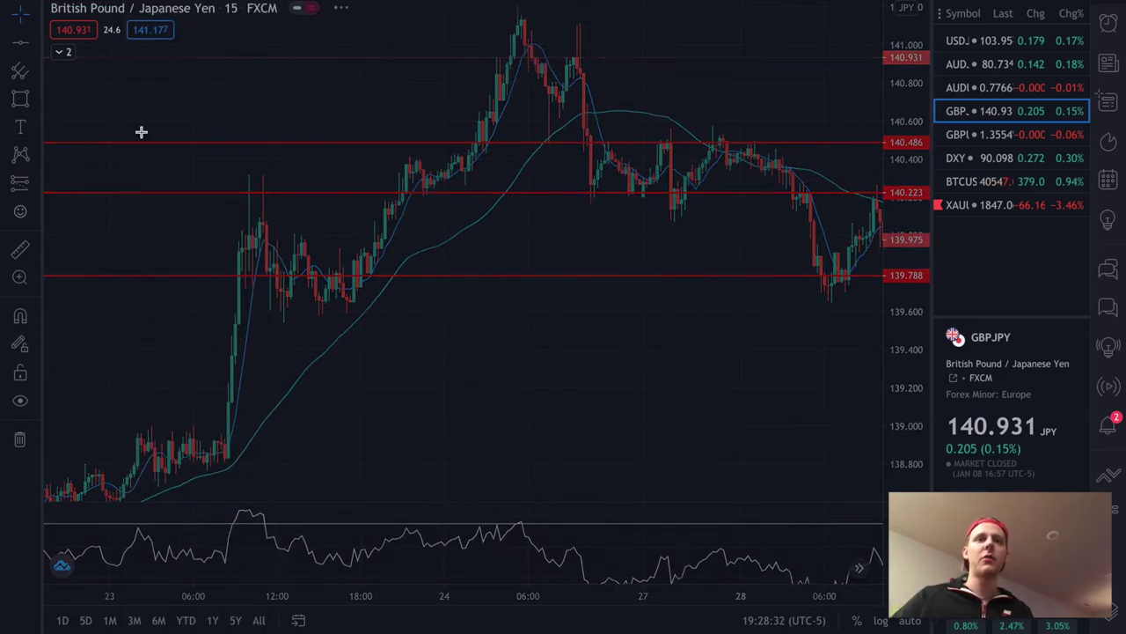
{"action": "left_click", "coordinate": [230, 8]}
{"action": "left_click", "coordinate": [181, 315]}
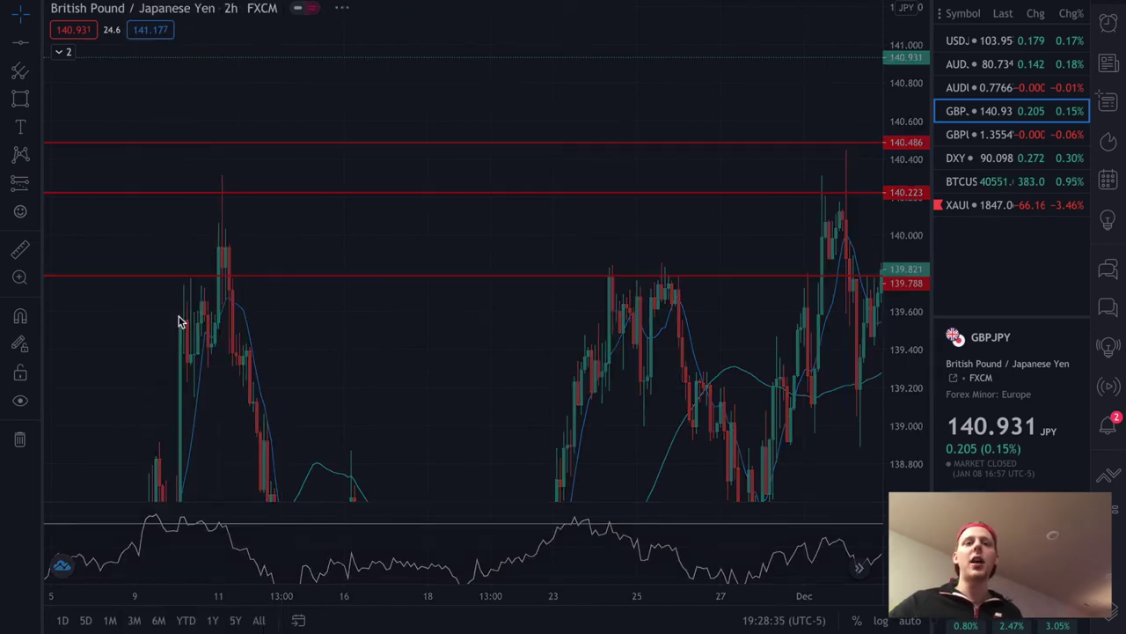
Frame late December to early January around the three red levels
{"action": "left_click_drag", "start_coordinate": [909, 286], "coordinate": [909, 344]}
{"action": "left_click_drag", "start_coordinate": [783, 360], "coordinate": [150, 409]}
{"action": "left_click_drag", "start_coordinate": [712, 384], "coordinate": [252, 304]}
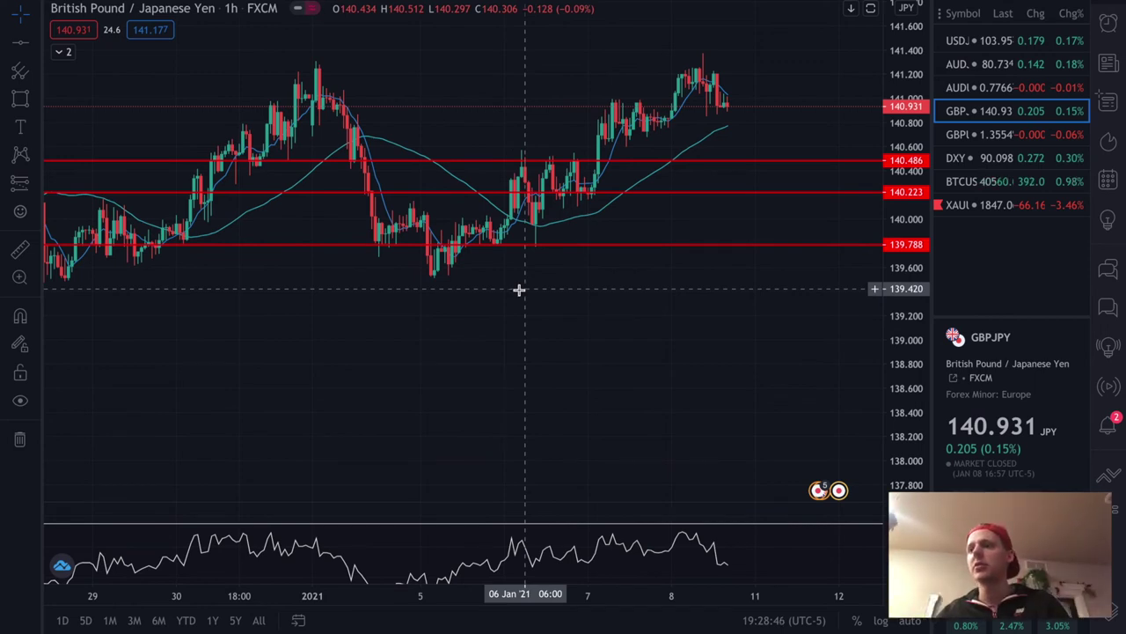
{"action": "scroll", "coordinate": [475, 294], "scroll_direction": "left", "scroll_amount": 5}
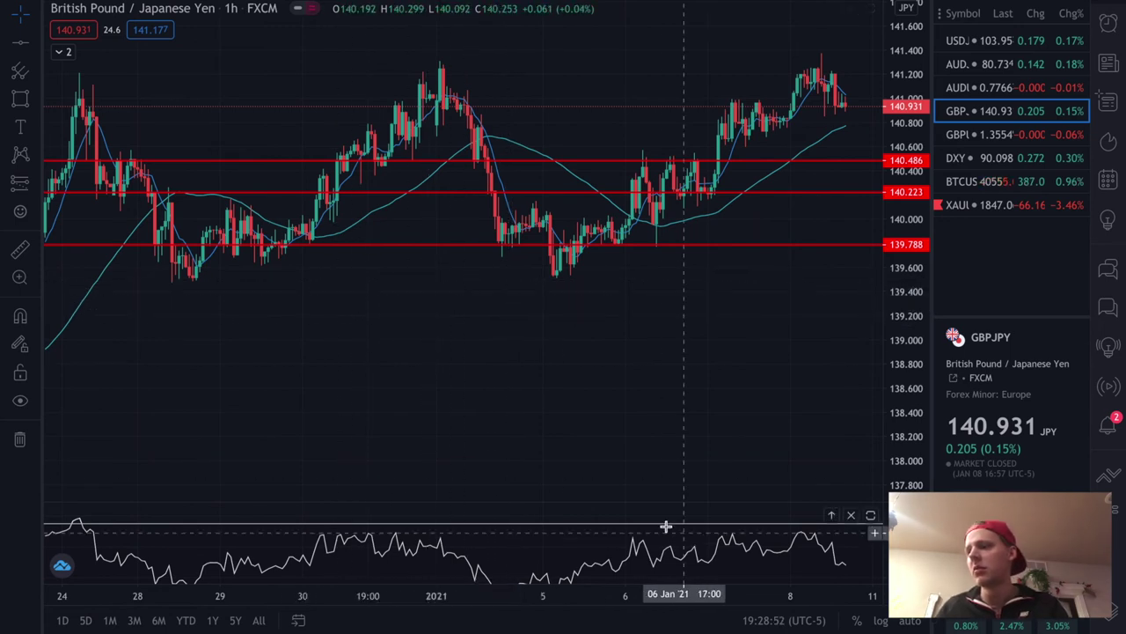
Shift the RSI pane upward to bring its early-January lows into view
{"action": "left_click_drag", "start_coordinate": [656, 548], "coordinate": [651, 517]}
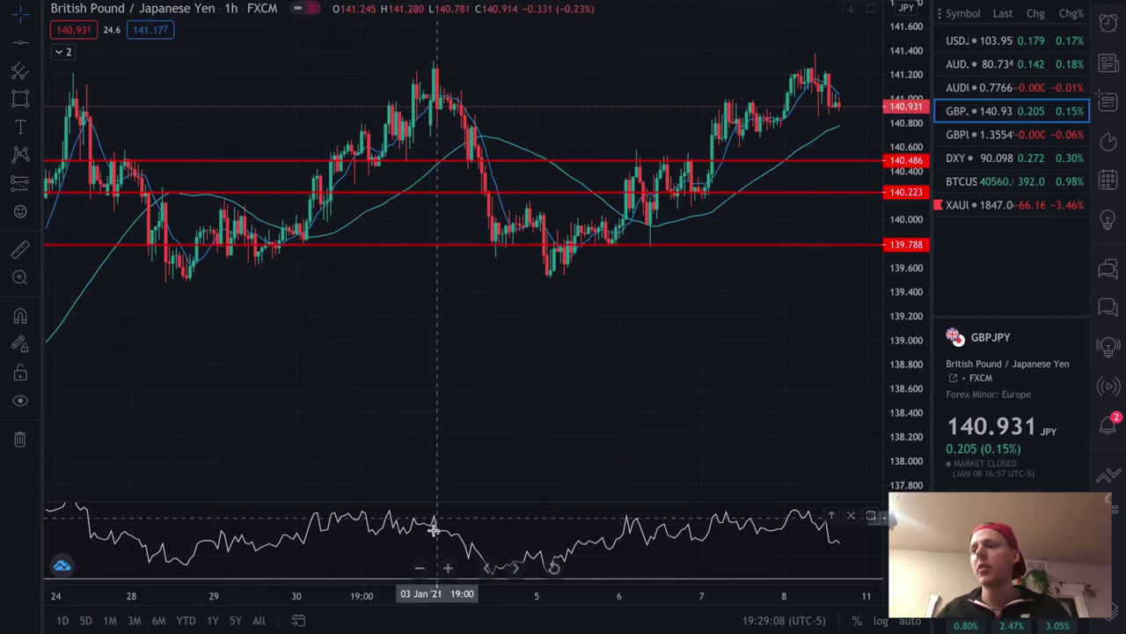
{"action": "left_click_drag", "start_coordinate": [432, 524], "coordinate": [414, 485]}
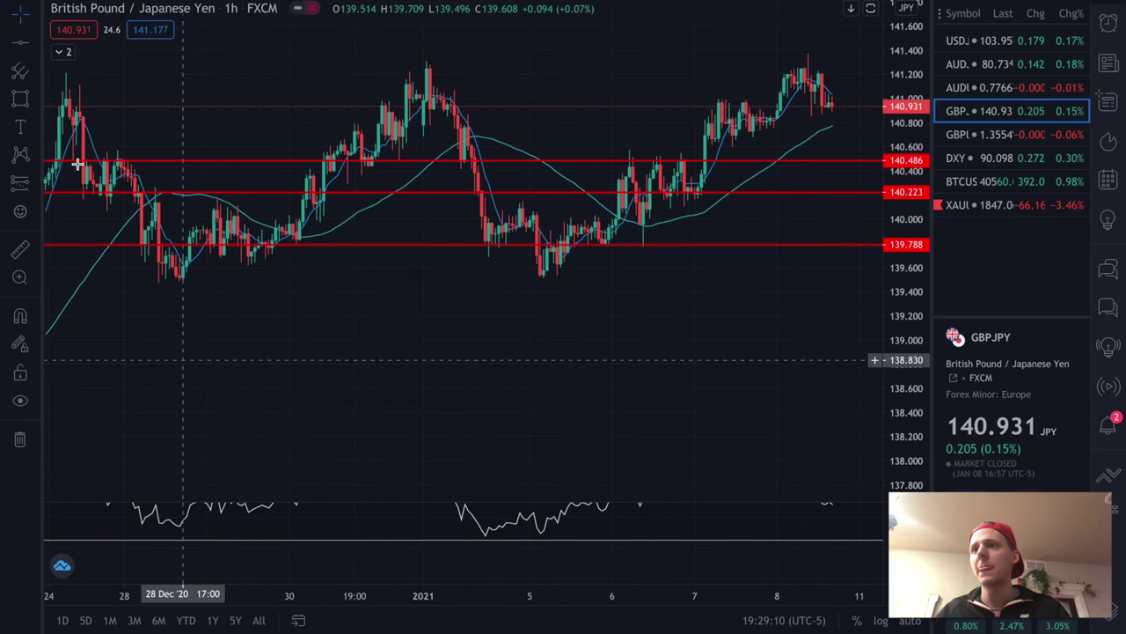
Draw a falling red trend line under the early-January price lows down to the 5 Jan low
{"action": "left_click", "coordinate": [37, 42]}
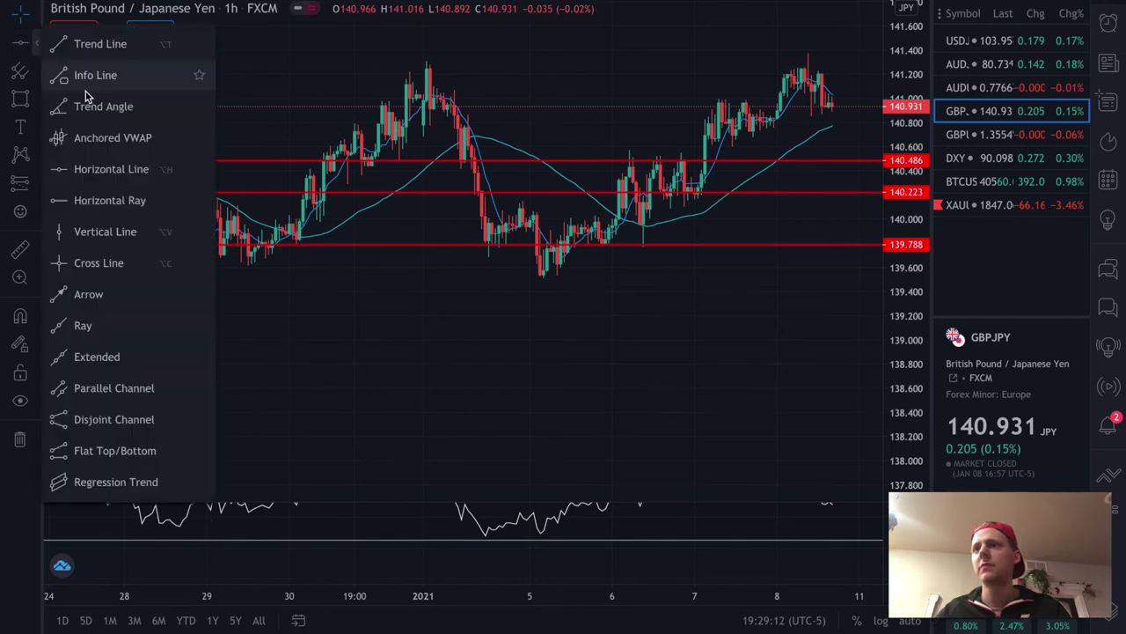
{"action": "left_click", "coordinate": [88, 42]}
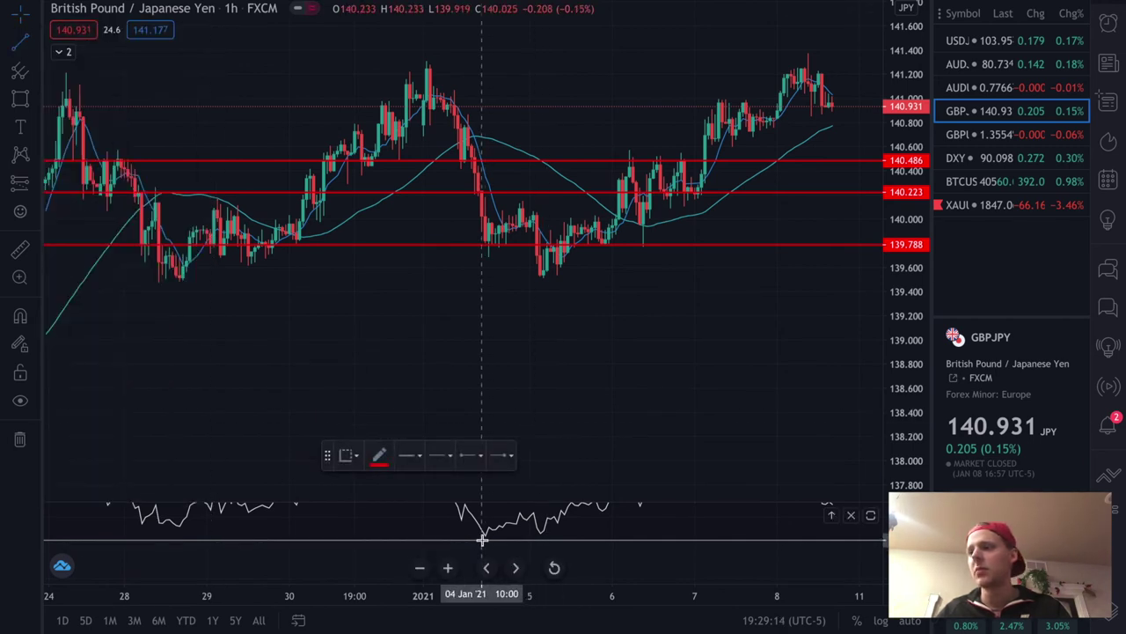
{"action": "left_click", "coordinate": [19, 41]}
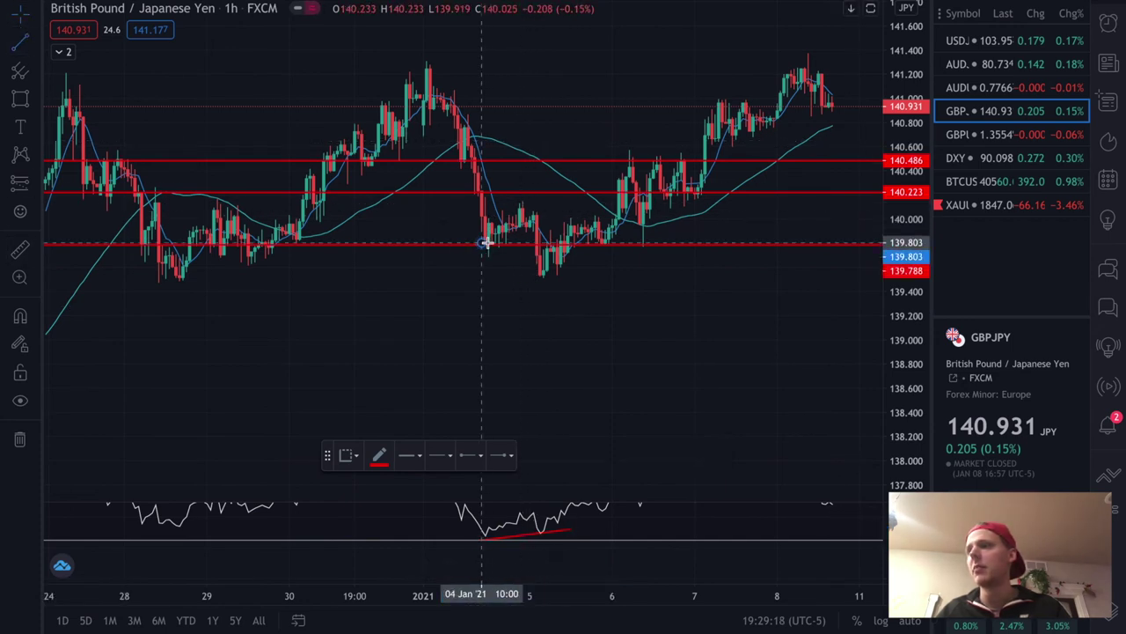
{"action": "left_click_drag", "start_coordinate": [487, 247], "coordinate": [553, 288]}
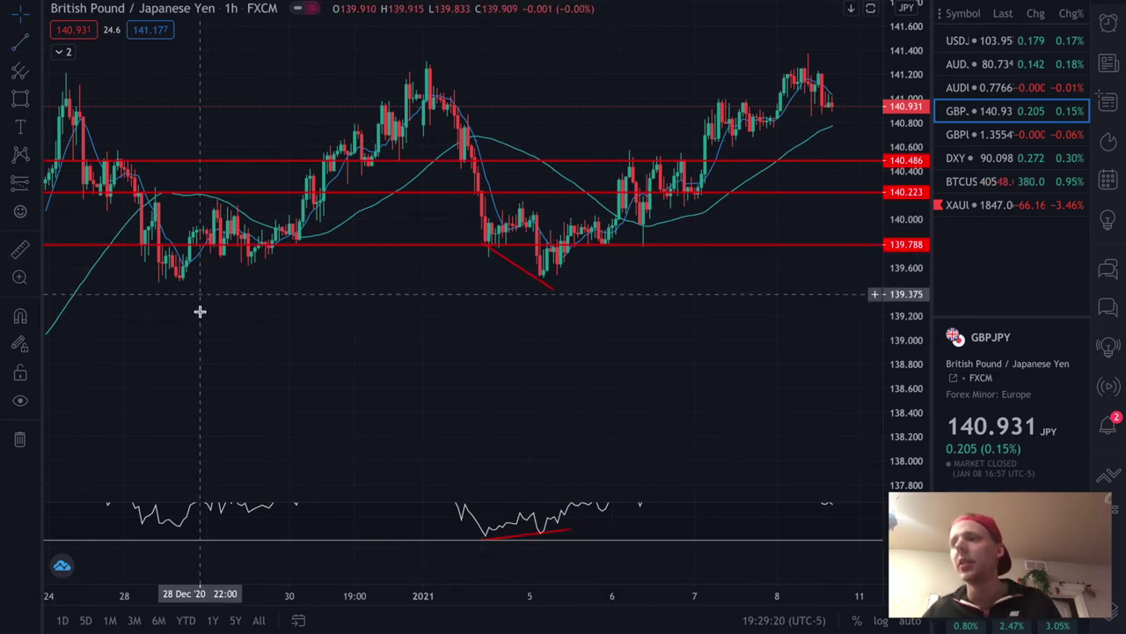
{"action": "left_click", "coordinate": [35, 41]}
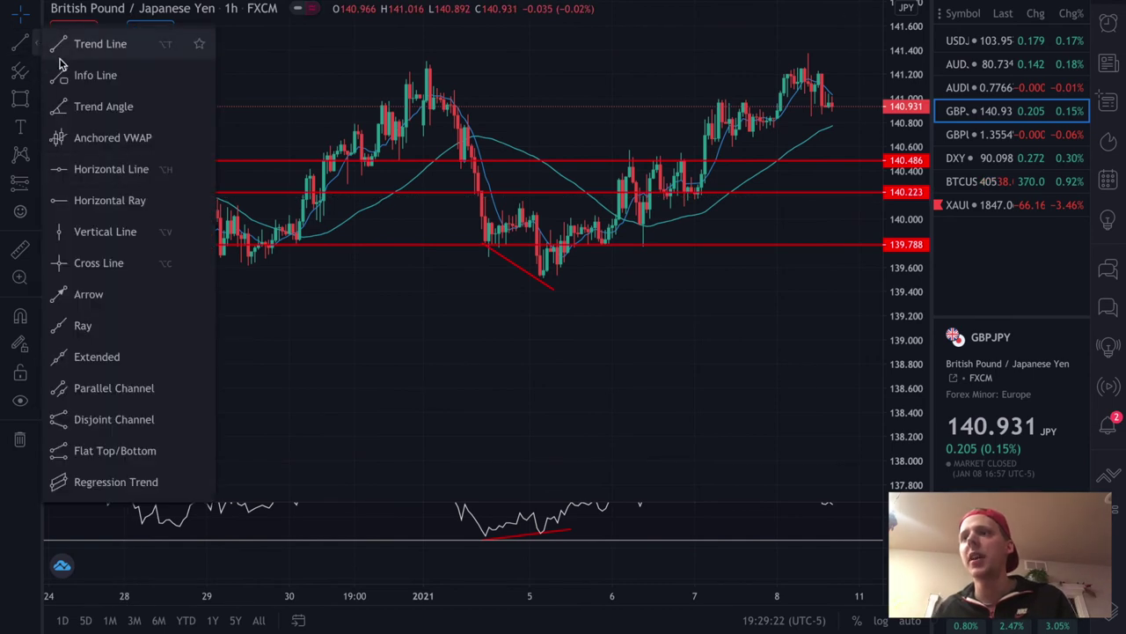
Add a red level near 139.505, lower 140.223 to 140.158, and delete the 139.788 line
{"action": "left_click", "coordinate": [104, 177]}
{"action": "left_click", "coordinate": [109, 282]}
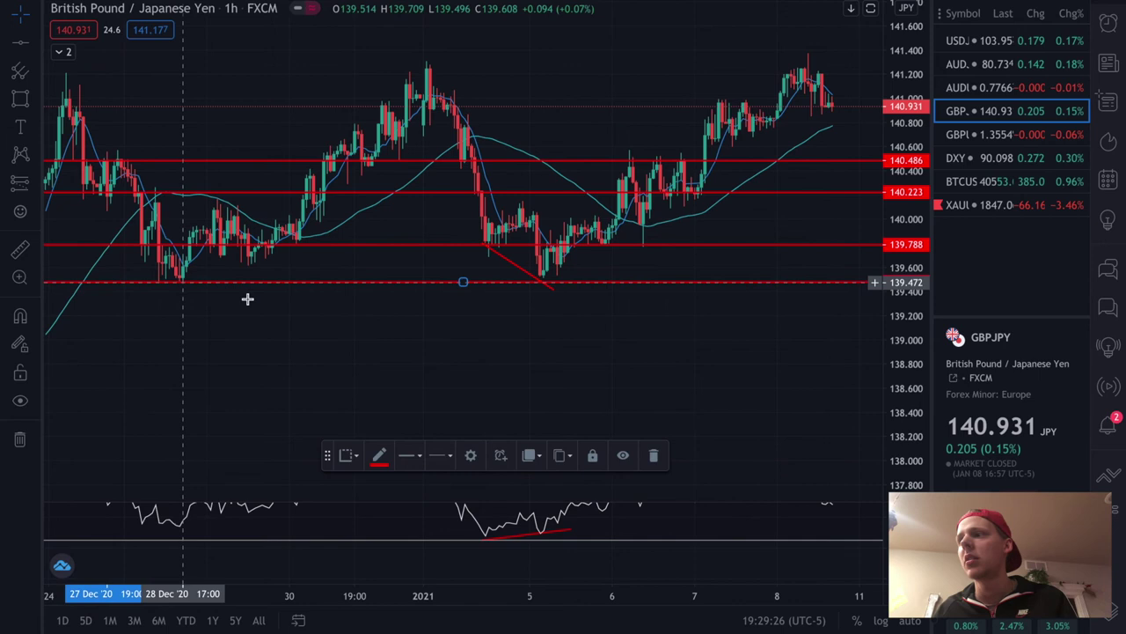
{"action": "left_click_drag", "start_coordinate": [196, 292], "coordinate": [194, 278]}
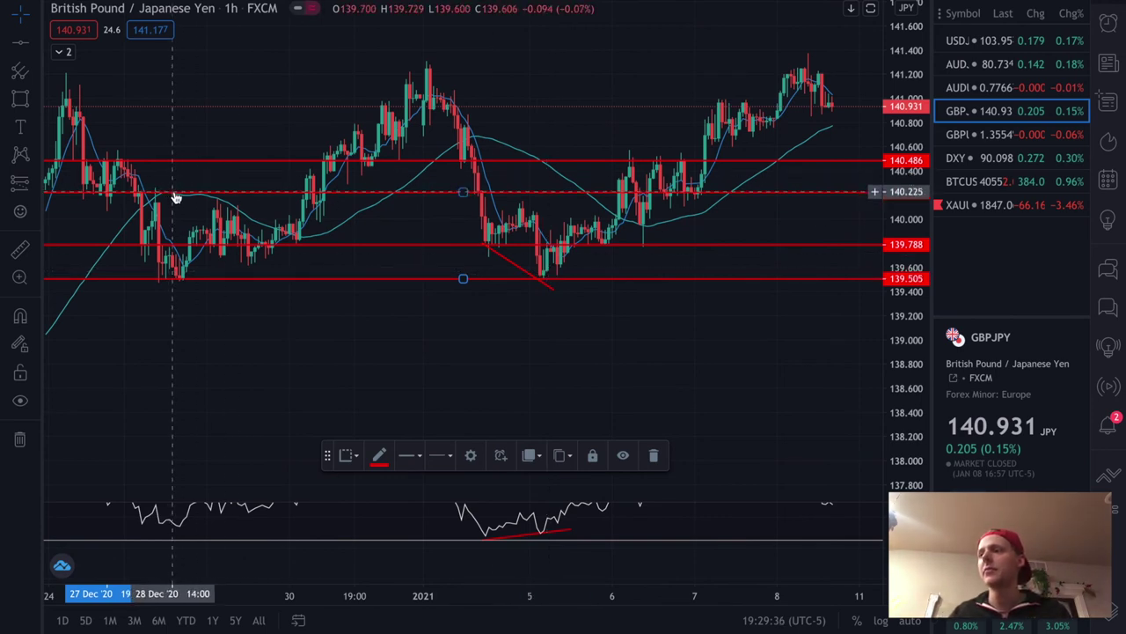
{"action": "left_click_drag", "start_coordinate": [166, 200], "coordinate": [164, 203]}
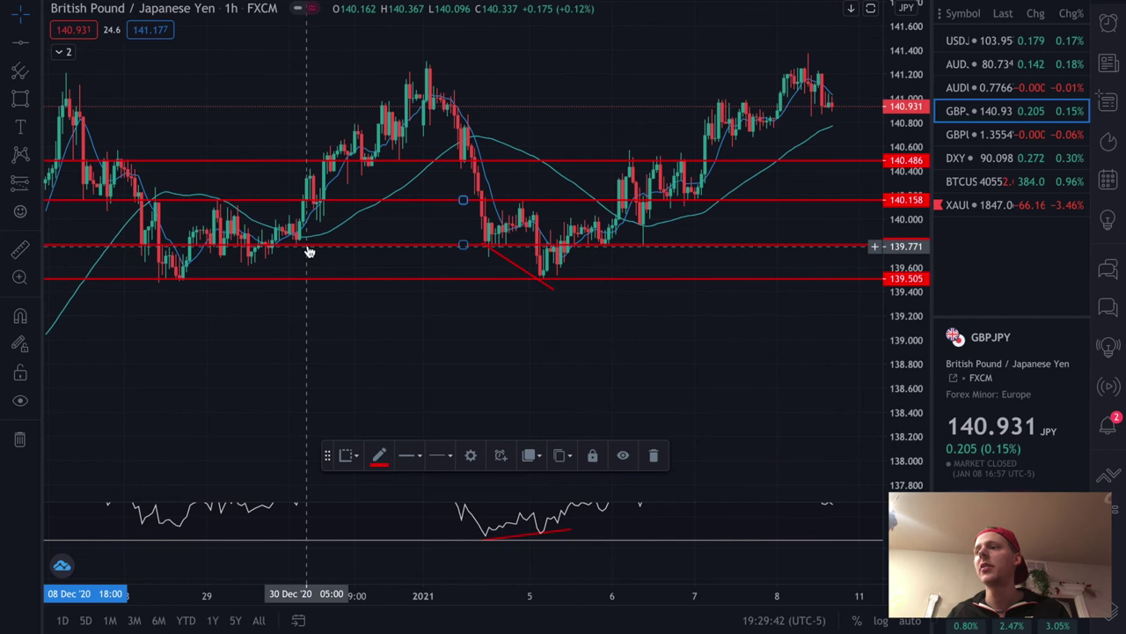
{"action": "key", "text": "Delete"}
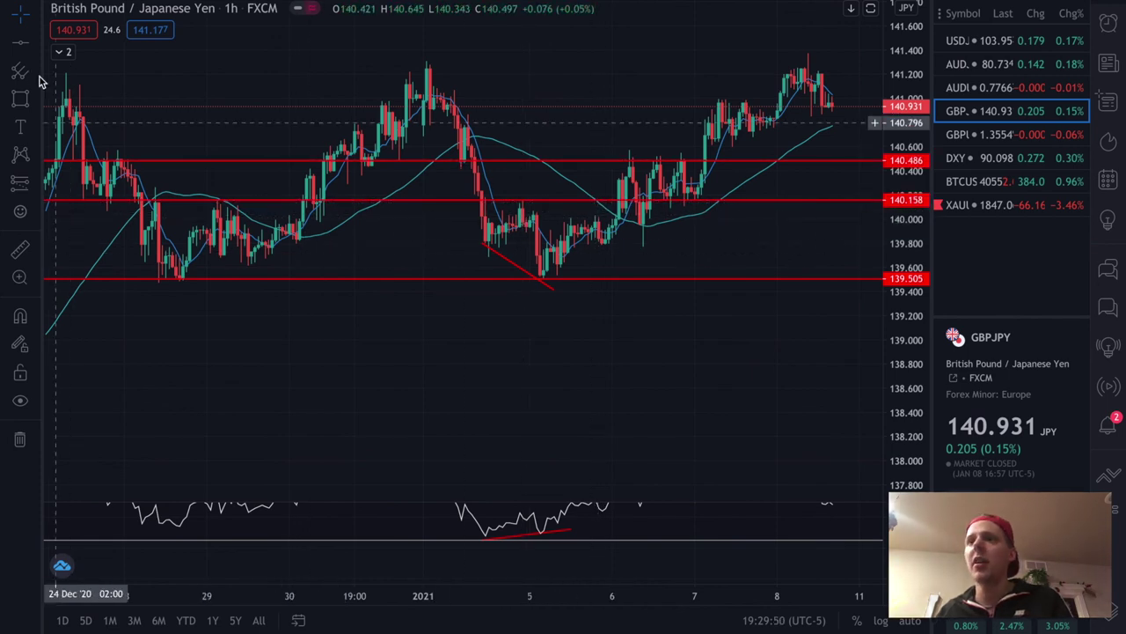
Add another red horizontal level at 139.414, just below the 139.505 level
{"action": "left_click", "coordinate": [22, 44]}
{"action": "left_click", "coordinate": [361, 286]}
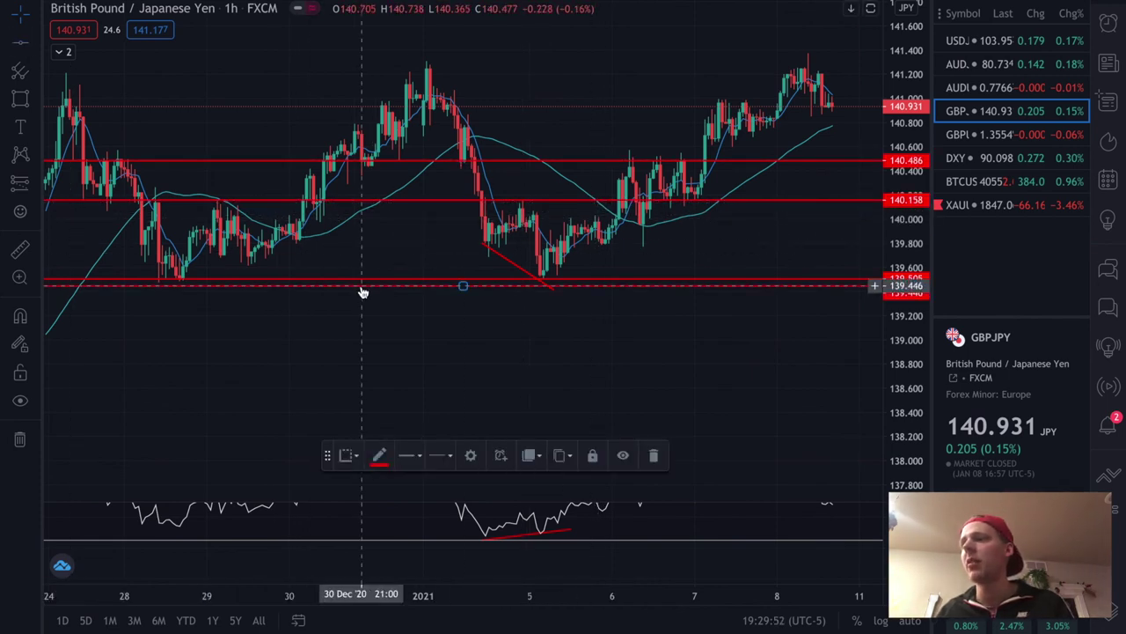
{"action": "left_click_drag", "start_coordinate": [361, 287], "coordinate": [360, 290]}
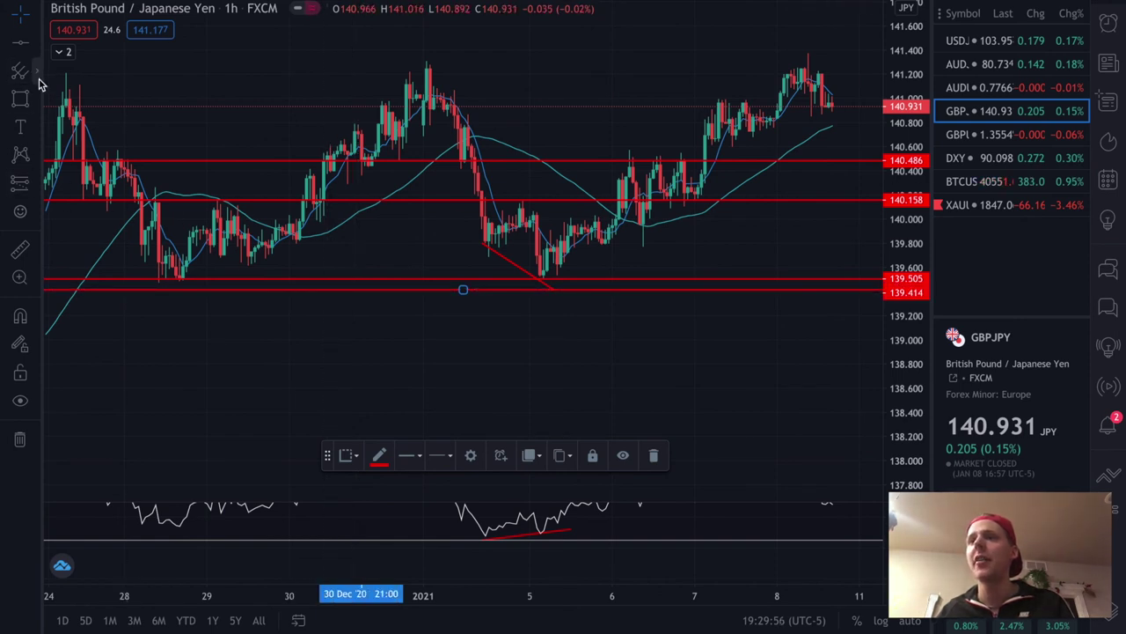
{"action": "left_click", "coordinate": [37, 185]}
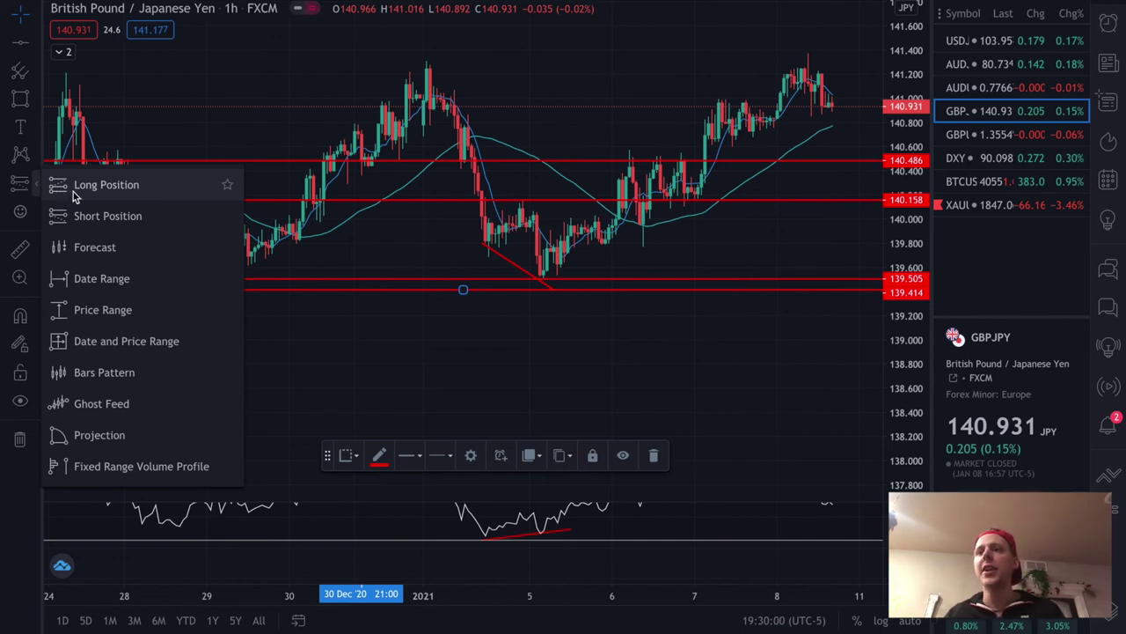
Place a long position entering near 139.557, target 140.173 and stop 139.356, for 3.06 risk/reward
{"action": "left_click", "coordinate": [76, 186]}
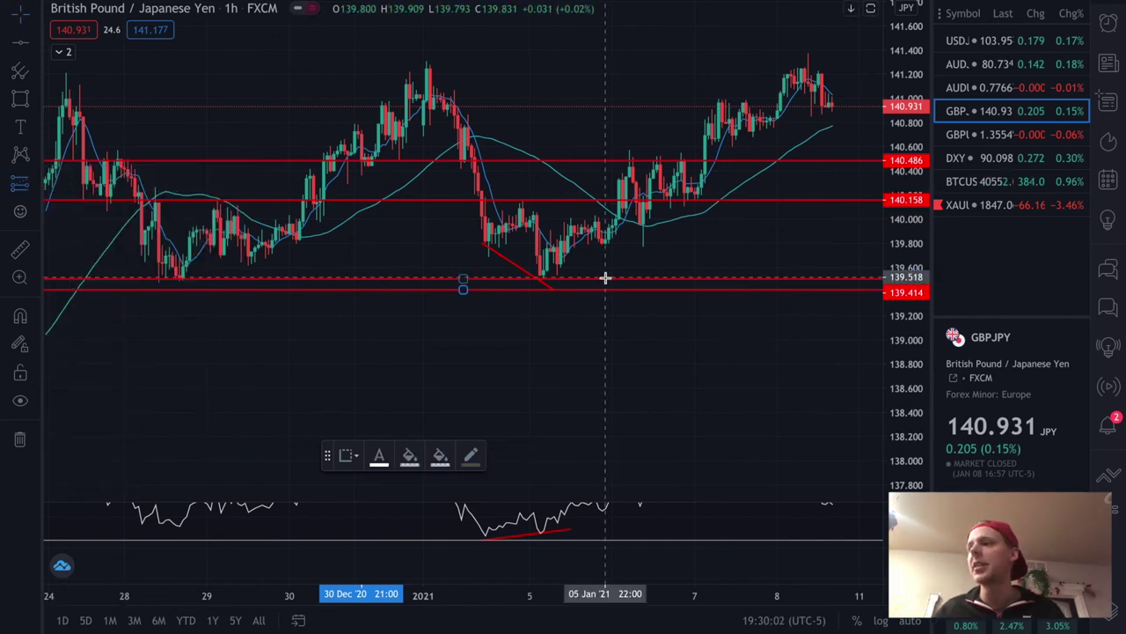
{"action": "left_click", "coordinate": [526, 273]}
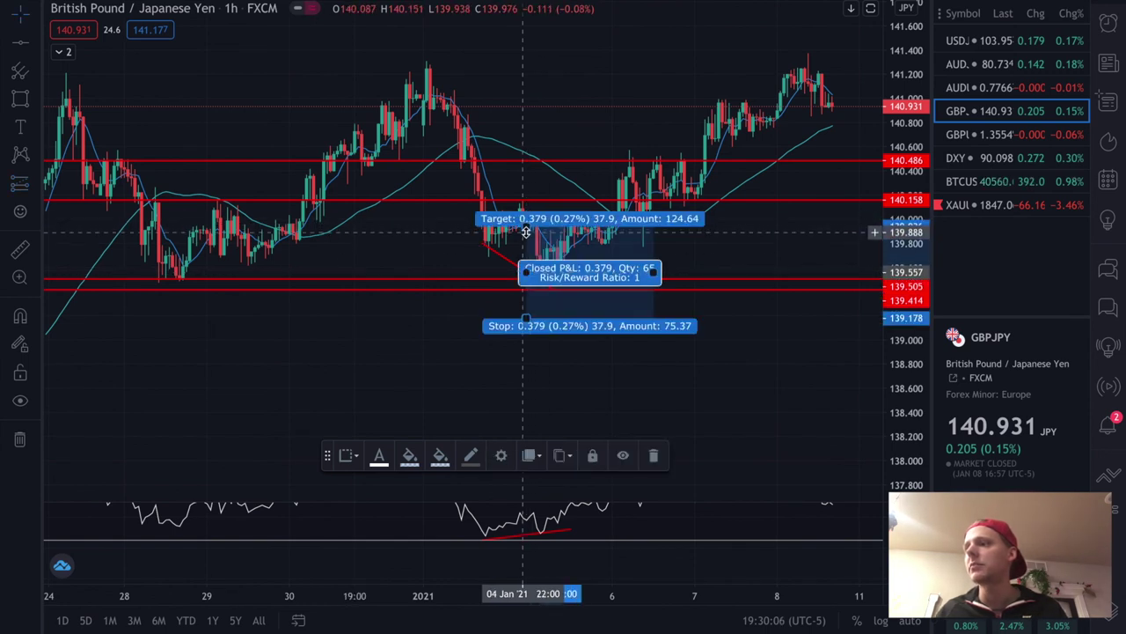
{"action": "left_click_drag", "start_coordinate": [526, 226], "coordinate": [524, 198]}
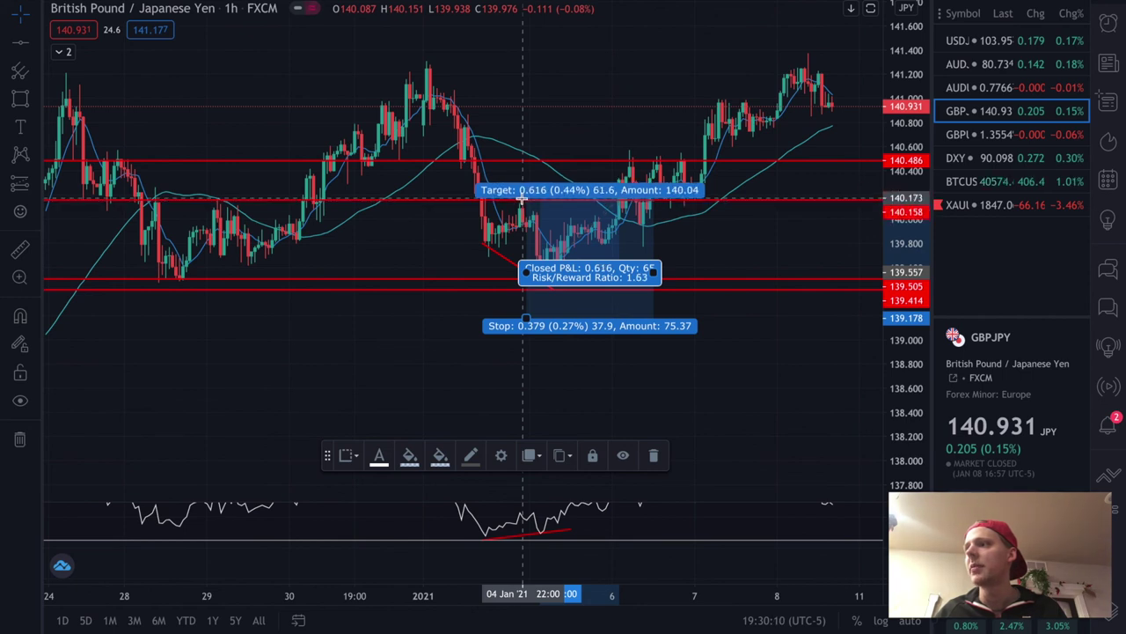
{"action": "left_click_drag", "start_coordinate": [525, 315], "coordinate": [523, 296]}
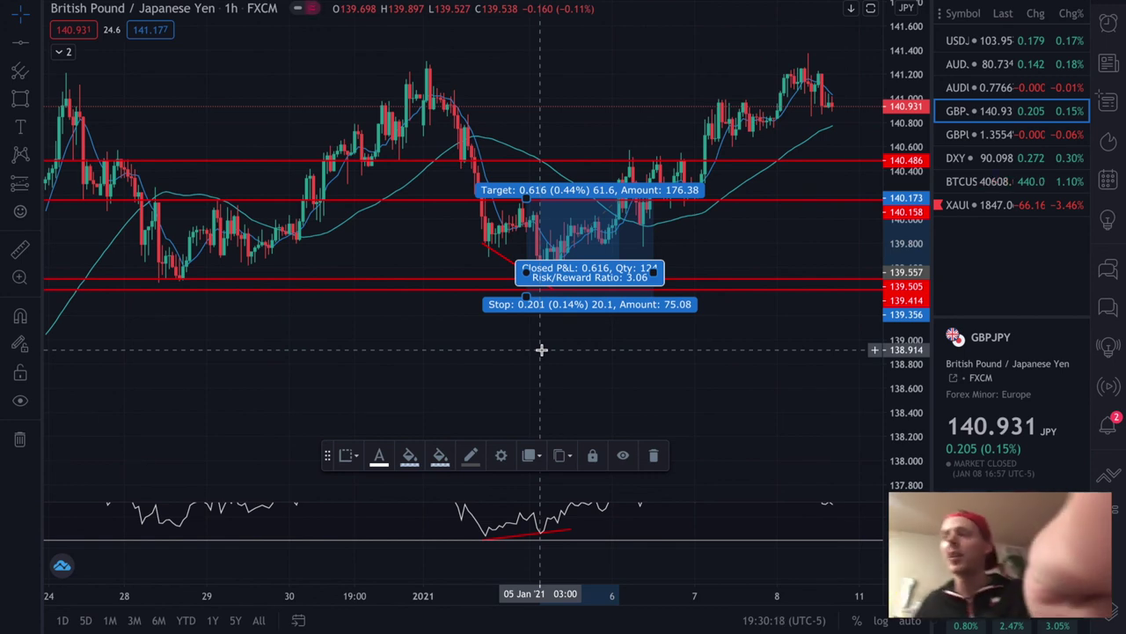
Discard the stray interval entry '7' and choose 30-minute bars from the timeframe list
{"action": "type", "text": "7"}
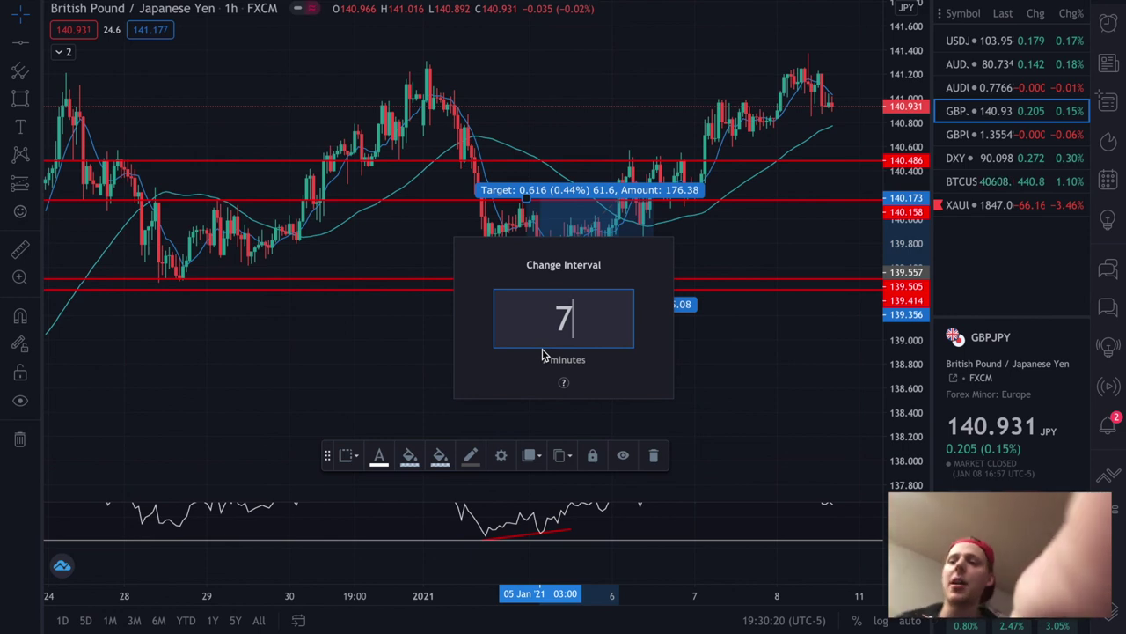
{"action": "key", "text": "BackSpace"}
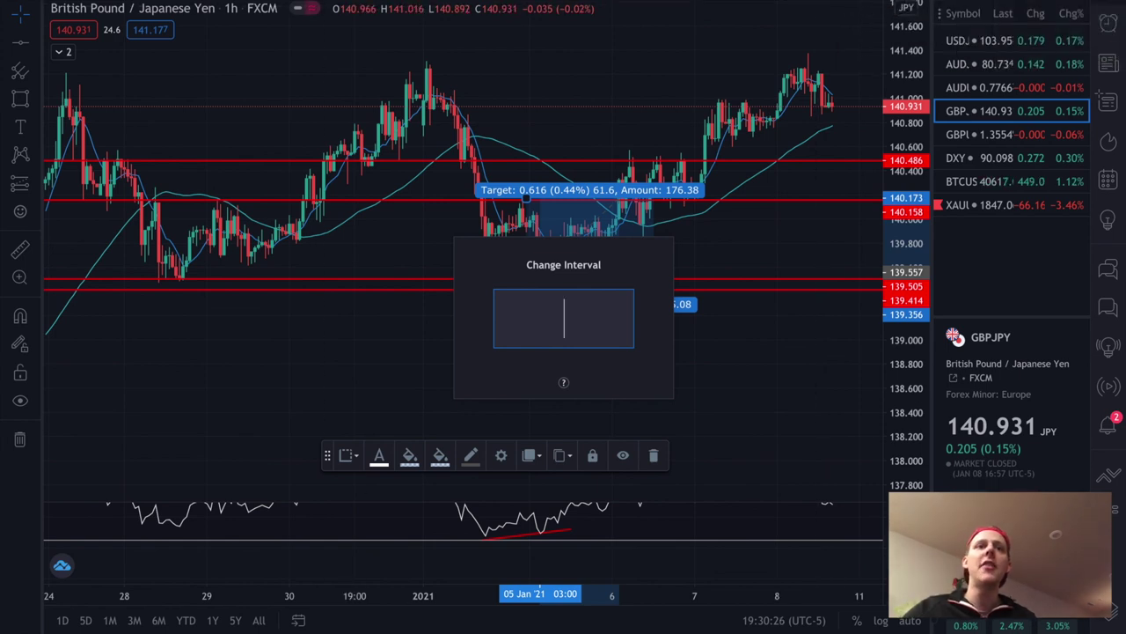
{"action": "left_click", "coordinate": [235, 8]}
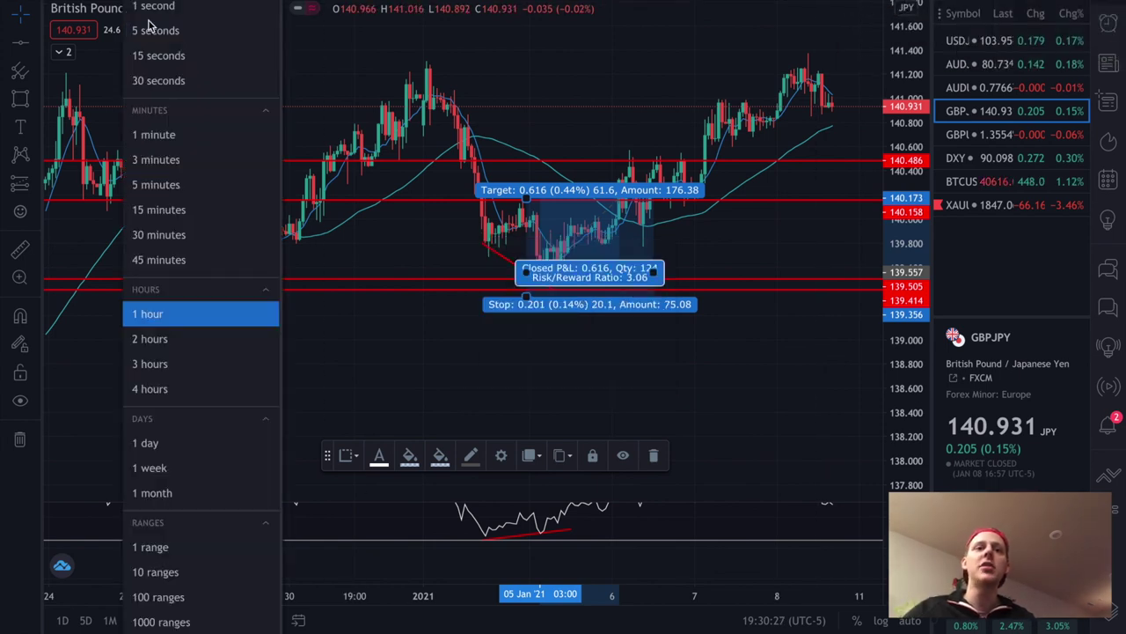
{"action": "left_click", "coordinate": [182, 235]}
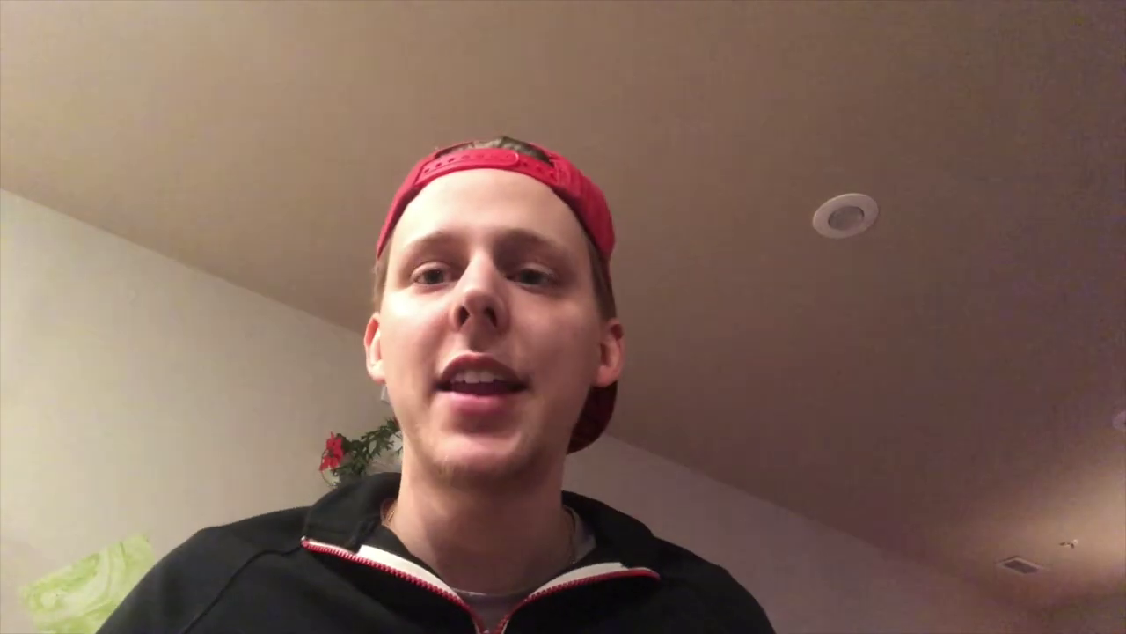